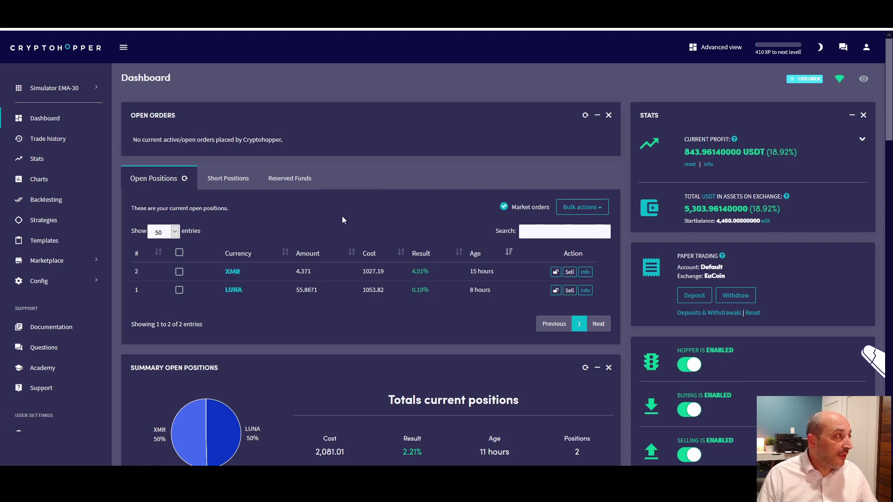
# - Open the hopper's complete trade history from the Latest 5 Sells panel
pyautogui.scroll(-1, 342, 215)
pyautogui.scroll(1, 341, 215)
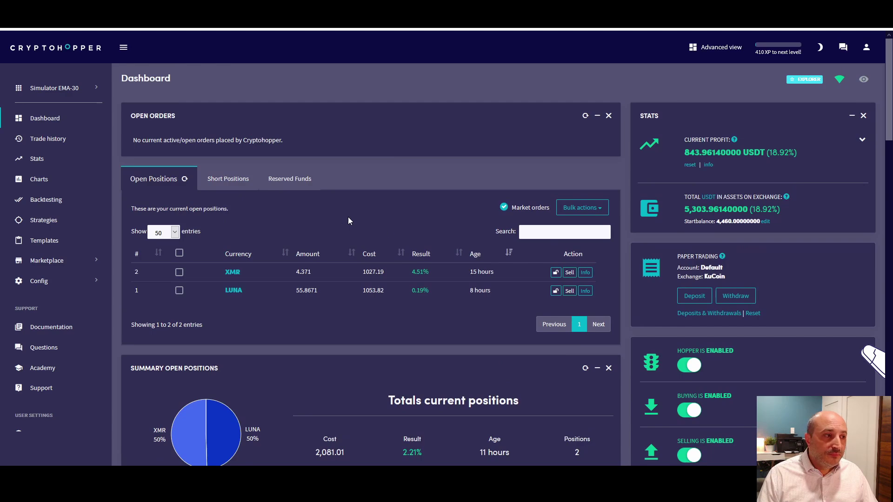
pyautogui.scroll(-4, 309, 225)
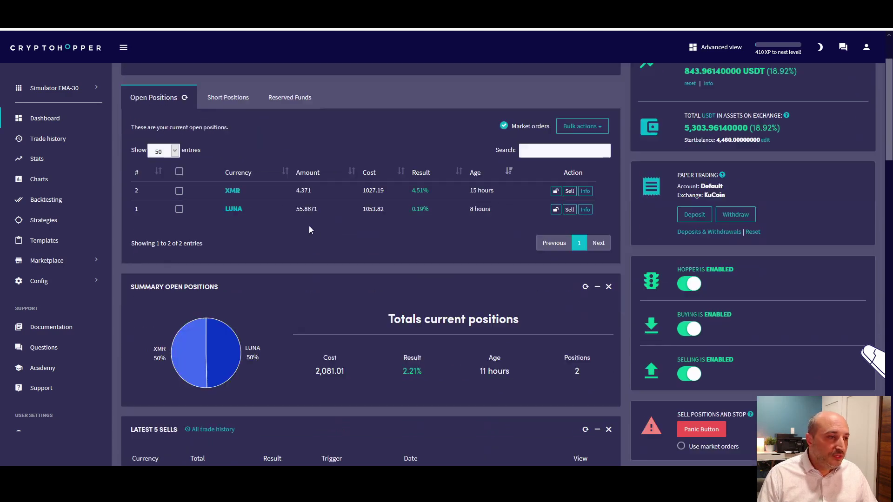
pyautogui.scroll(-2, 231, 239)
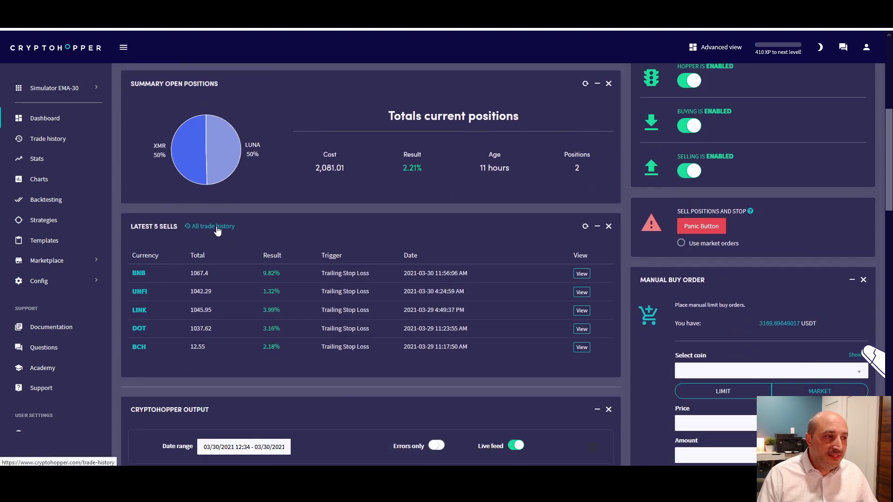
pyautogui.click(217, 227)
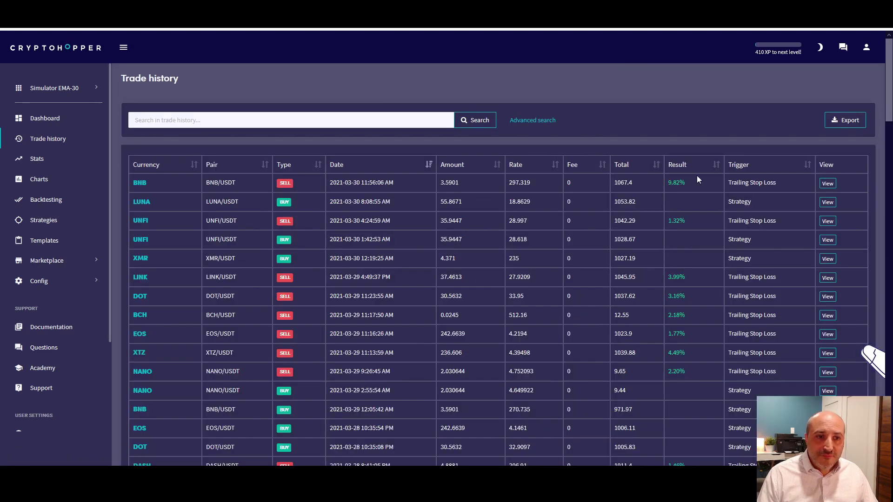
# - Scroll down the trade history and highlight the date of the XLM stop-loss sell
pyautogui.scroll(-2, 696, 175)
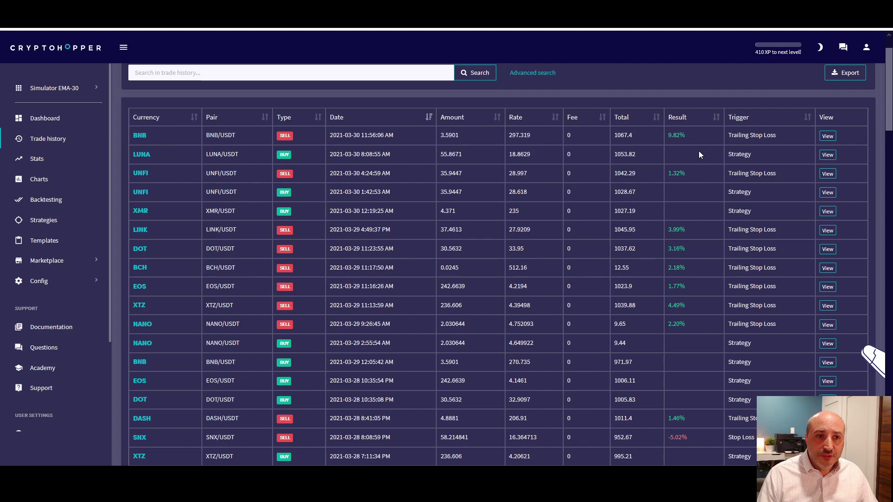
pyautogui.scroll(-3, 698, 153)
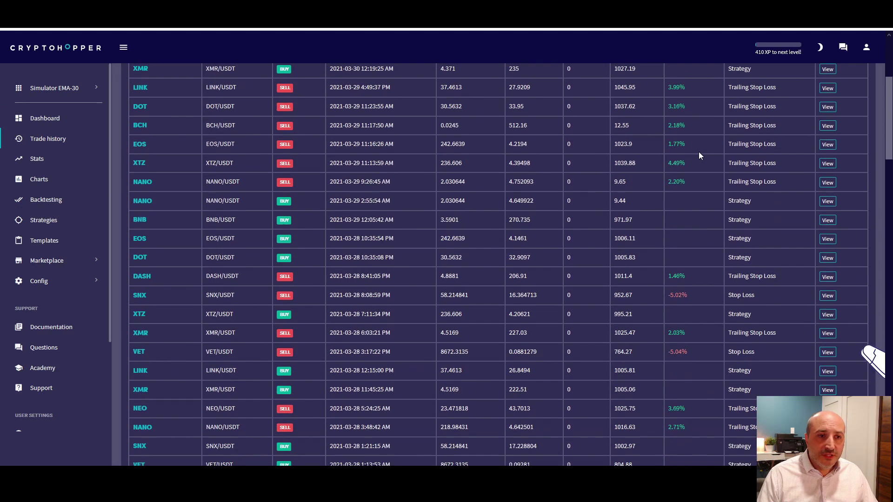
pyautogui.scroll(-1, 699, 154)
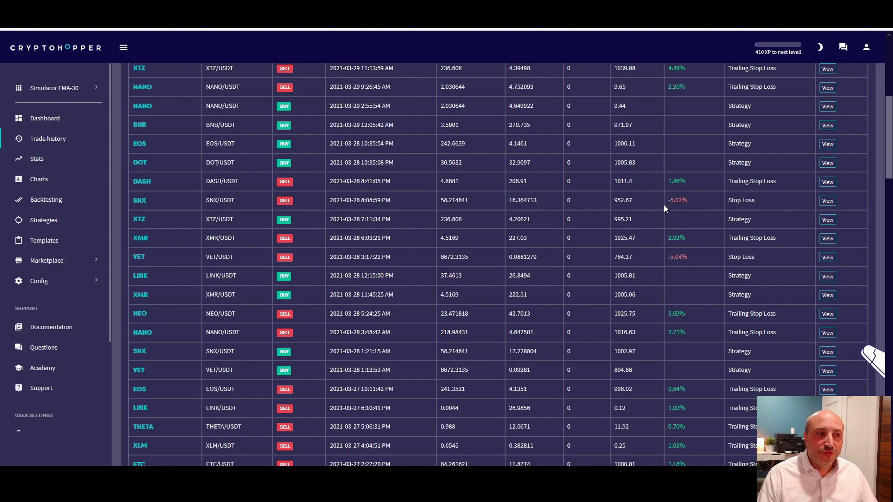
pyautogui.scroll(-4, 660, 206)
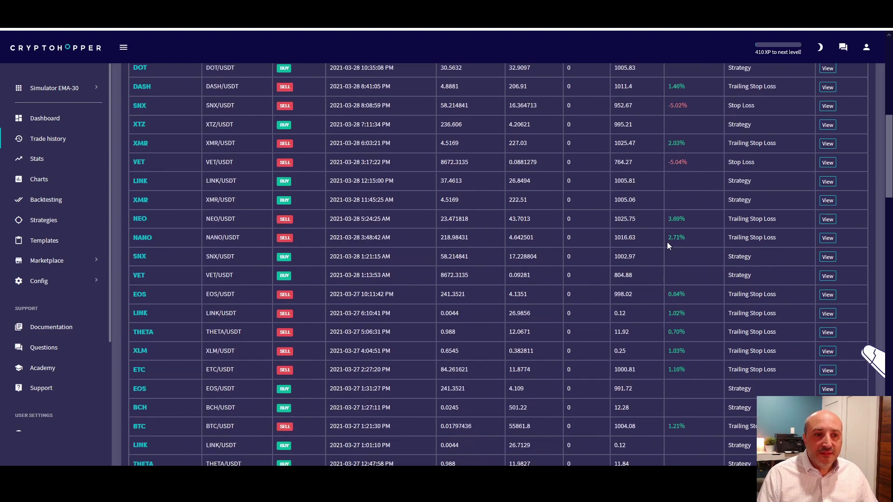
pyautogui.scroll(-6, 664, 230)
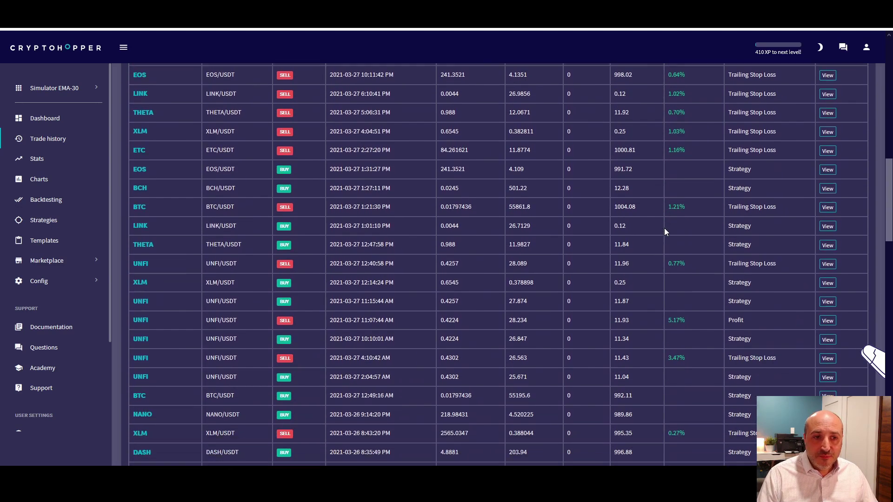
pyautogui.scroll(-3, 664, 232)
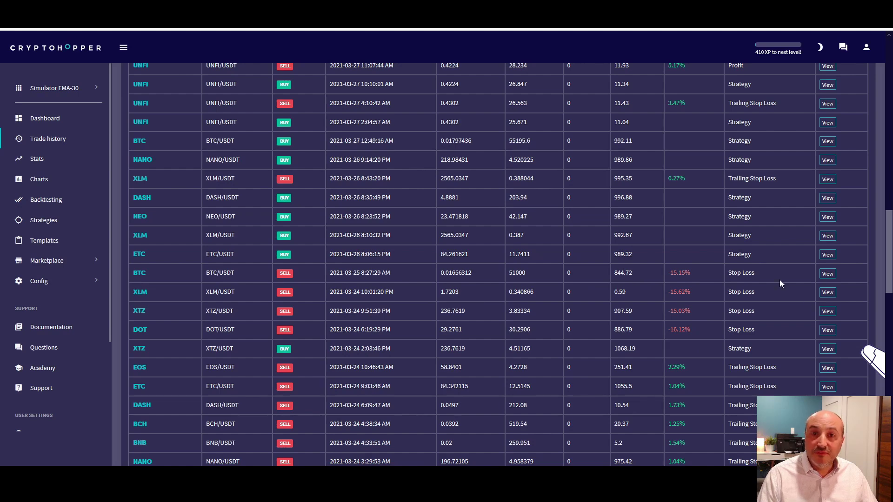
pyautogui.moveTo(345, 292); pyautogui.dragTo(372, 292)
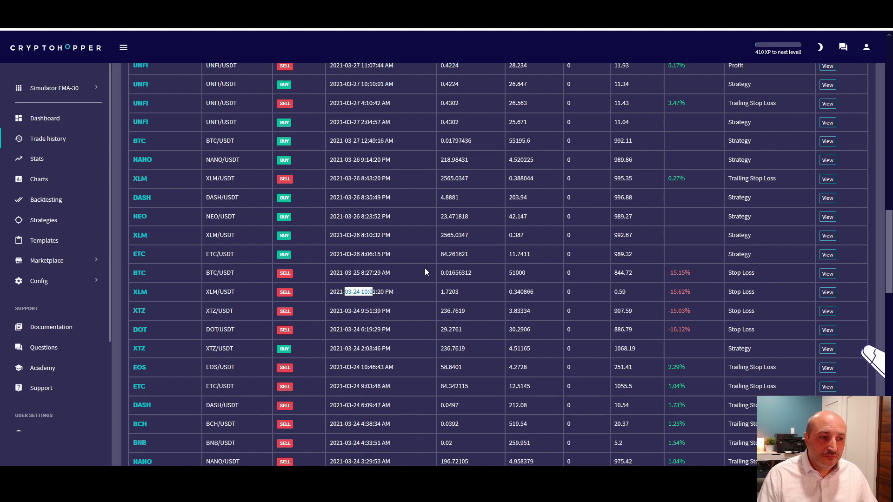
pyautogui.scroll(-5, 550, 304)
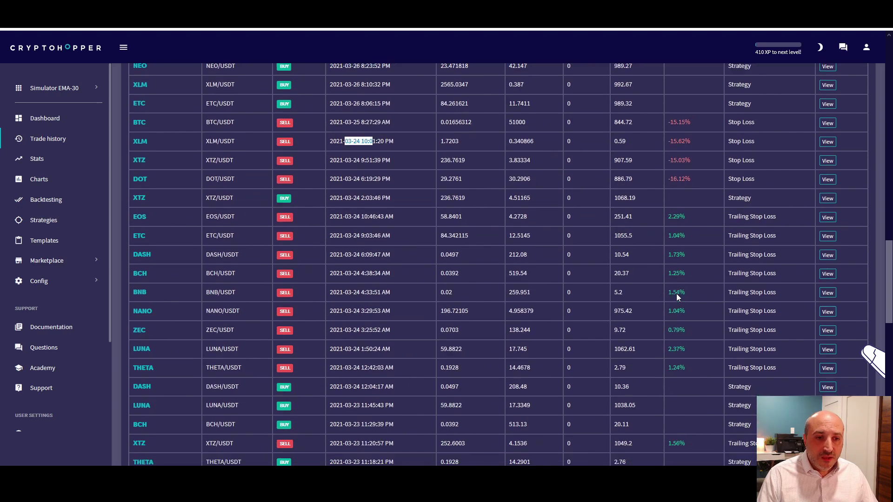
pyautogui.scroll(-5, 706, 250)
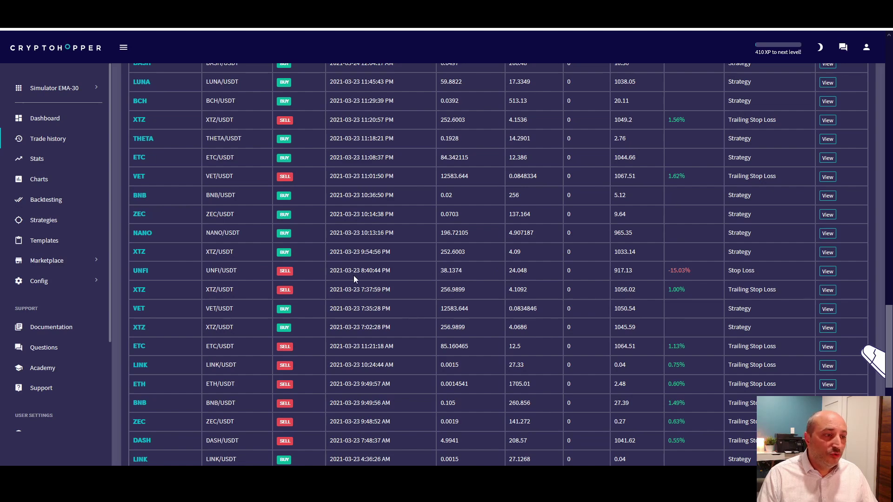
pyautogui.scroll(-3, 593, 241)
pyautogui.scroll(-4, 594, 242)
pyautogui.scroll(-7, 567, 241)
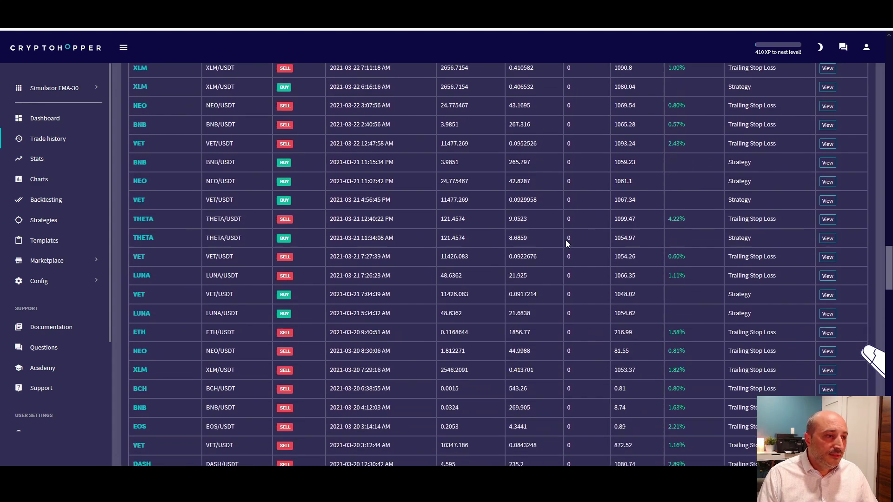
pyautogui.scroll(-15, 565, 240)
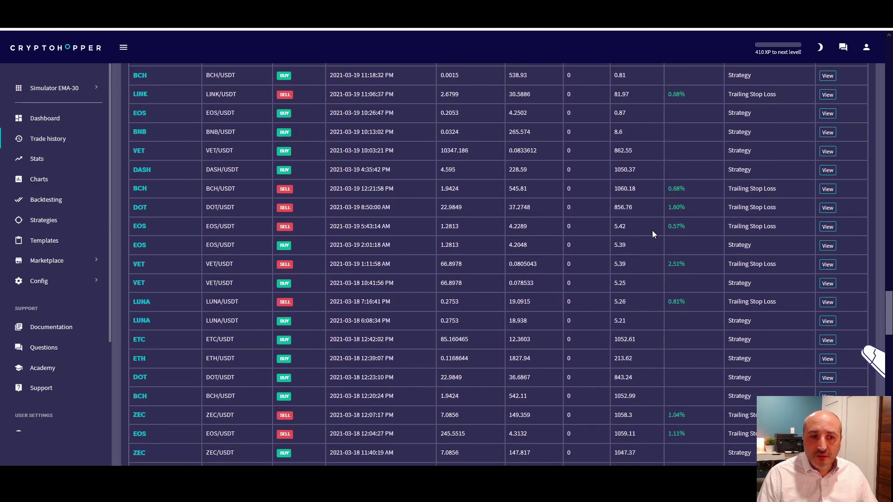
pyautogui.scroll(-1, 688, 218)
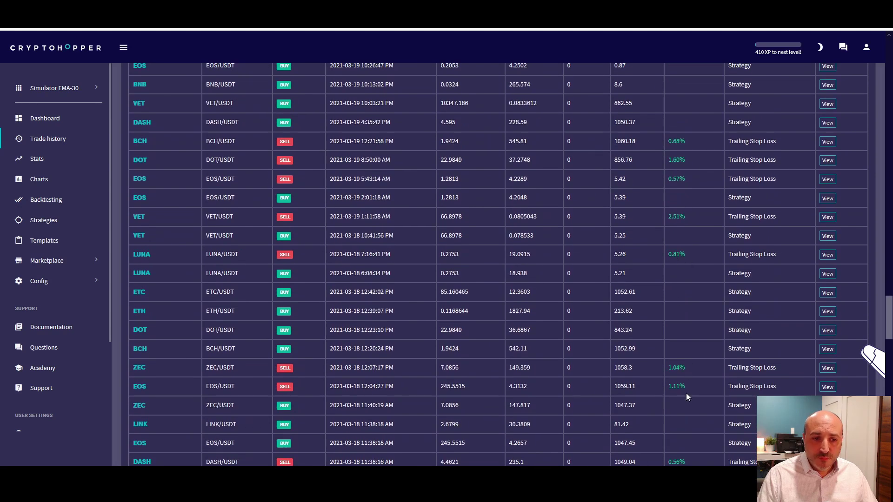
pyautogui.scroll(-7, 686, 388)
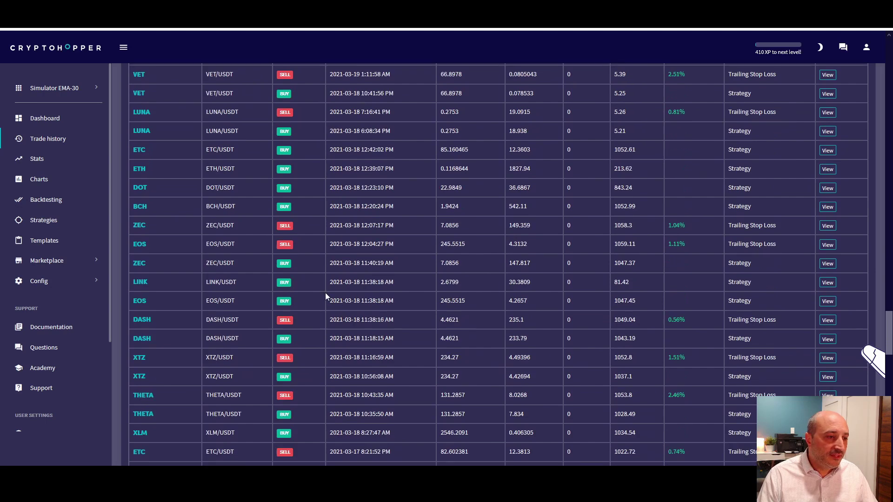
pyautogui.scroll(-2, 344, 309)
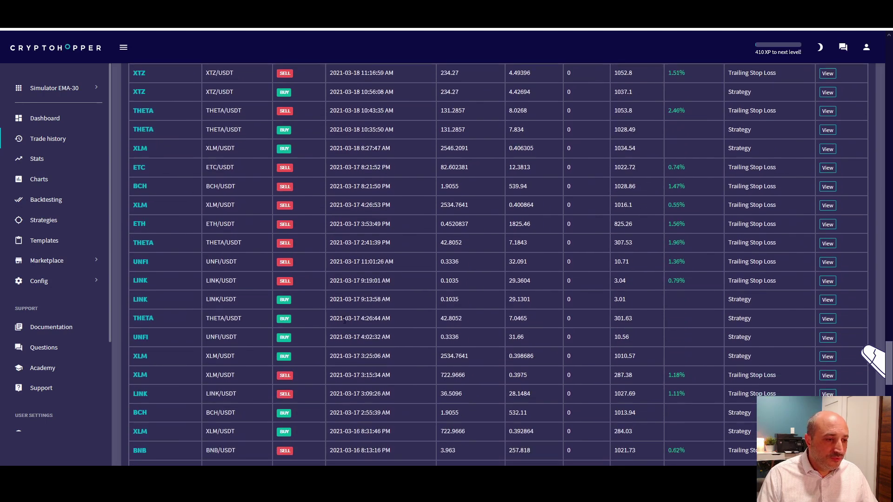
pyautogui.scroll(-4, 676, 429)
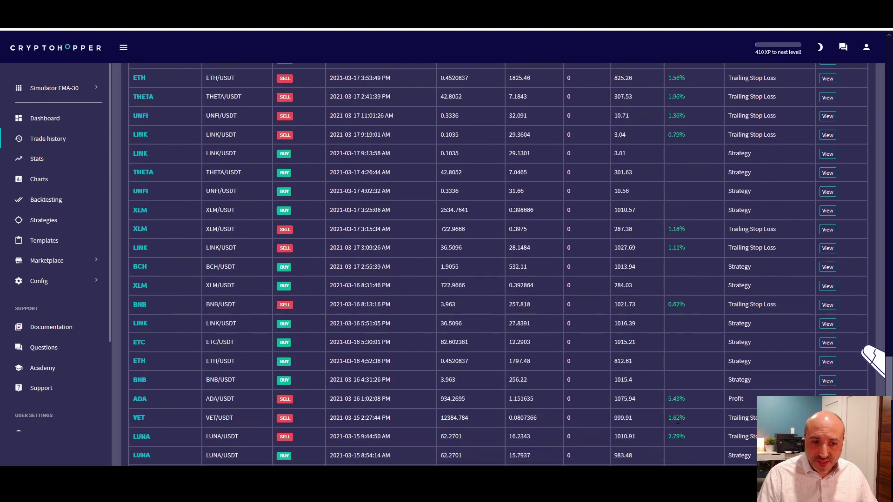
pyautogui.scroll(18, 704, 353)
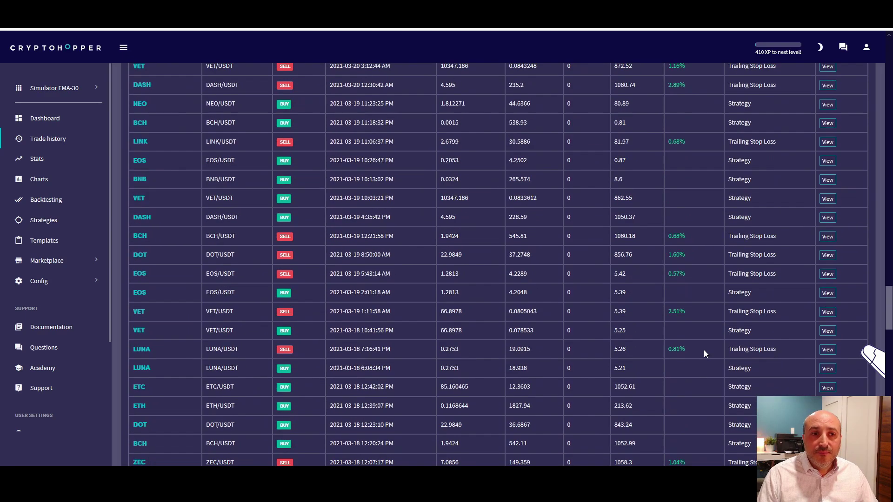
pyautogui.scroll(20, 704, 354)
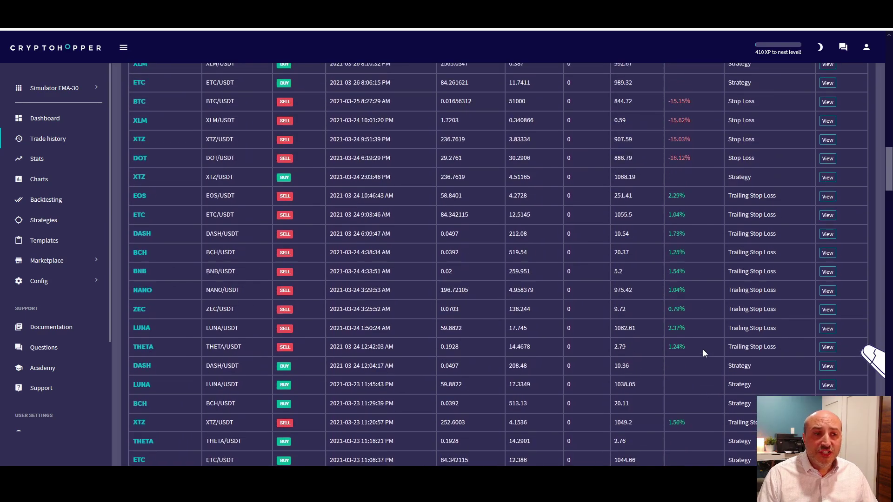
pyautogui.scroll(15, 703, 353)
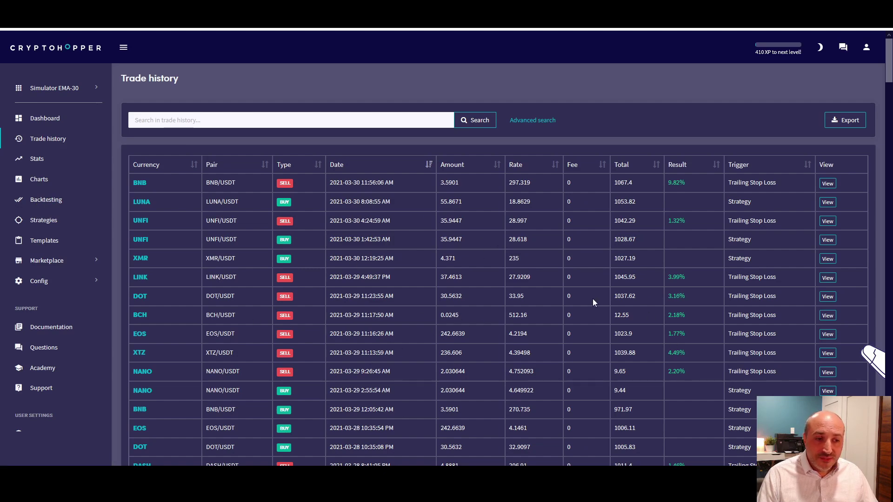
# - From the Strategies list, open EMA-30min Sim in the strategy editor
pyautogui.click(73, 213)
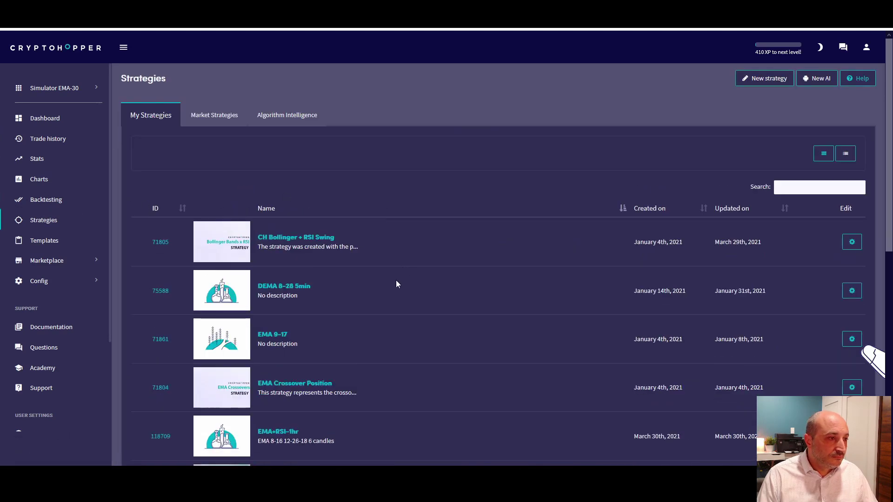
pyautogui.scroll(-2, 396, 284)
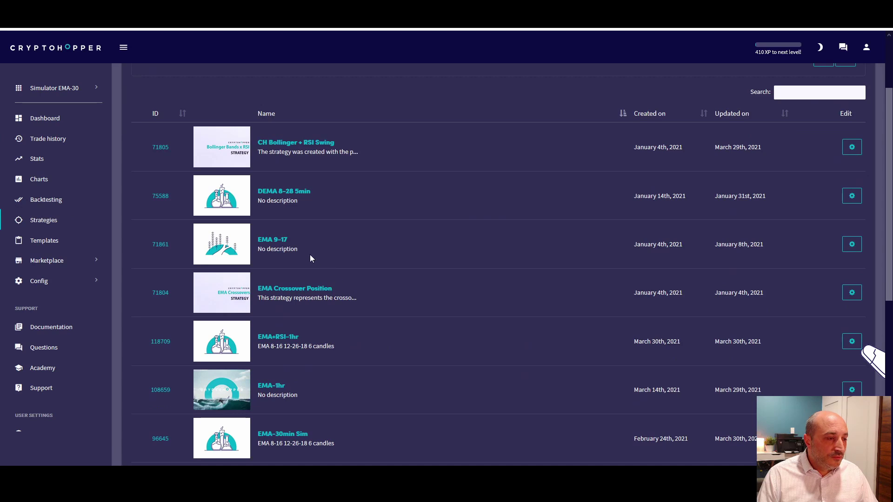
pyautogui.scroll(-2, 302, 282)
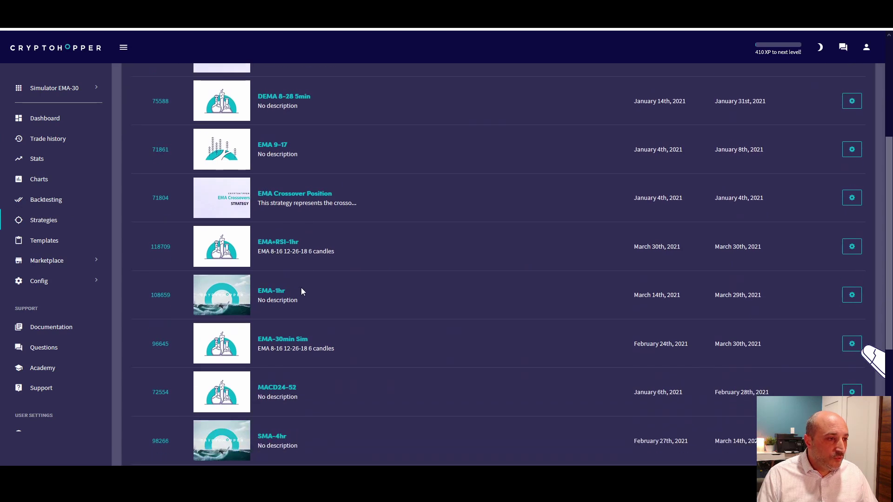
pyautogui.click(282, 343)
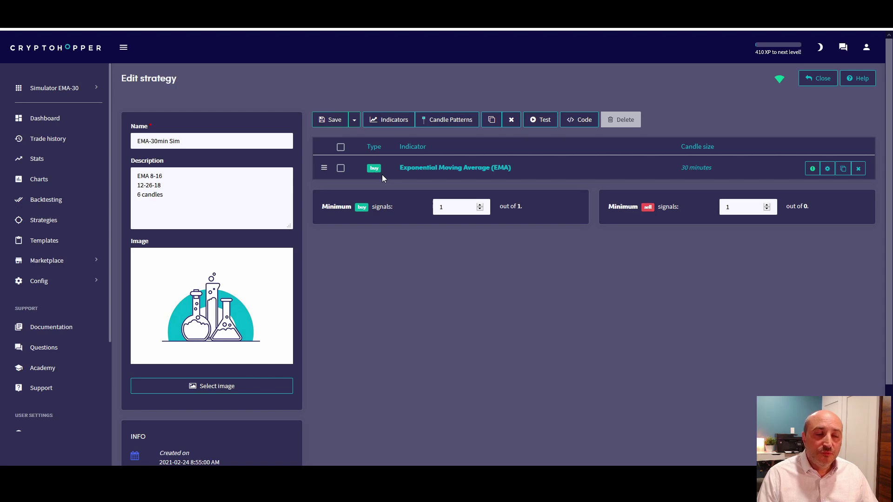
pyautogui.click(430, 168)
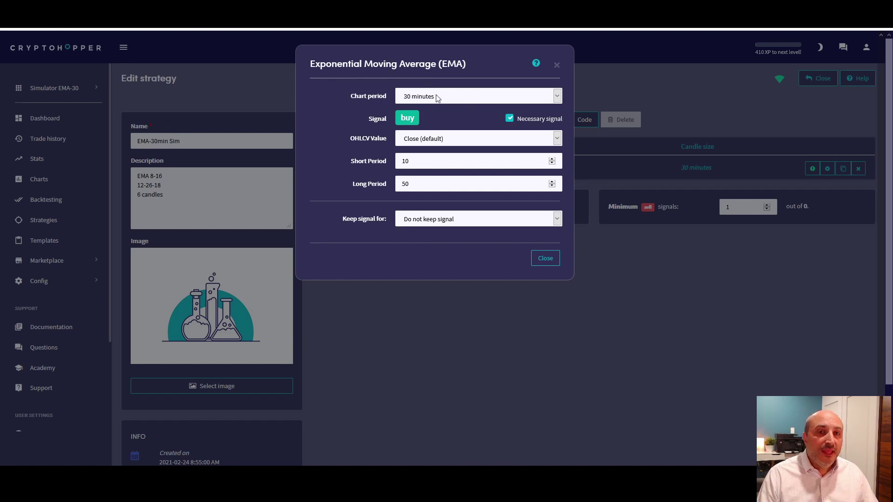
pyautogui.click(545, 258)
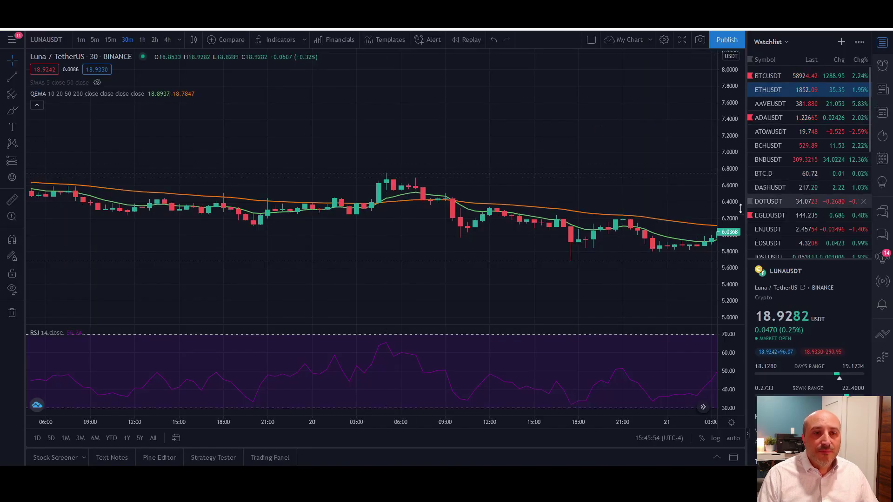
# - Switch the chart to ETHUSDT and compress the price scale to show more range
pyautogui.click(769, 90)
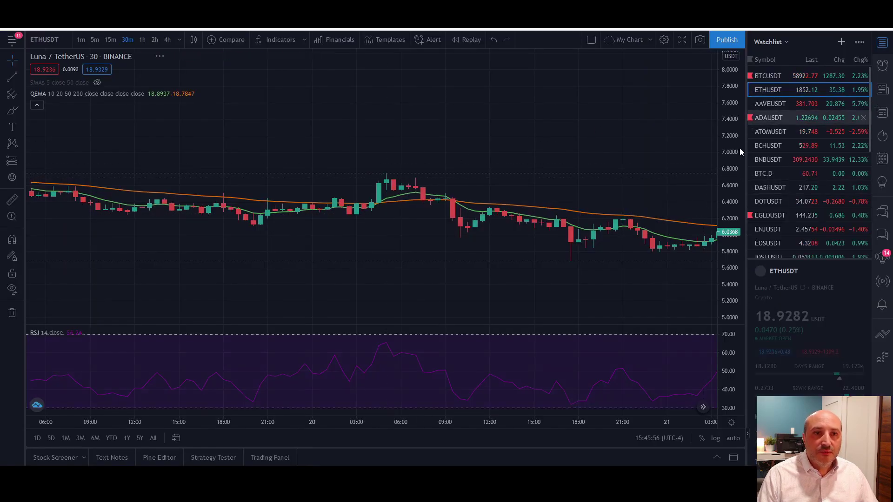
pyautogui.moveTo(734, 245); pyautogui.dragTo(733, 345)
pyautogui.scroll(-3, 363, 209)
# - Pan the ETHUSDT chart back through March until the 7–13 Mar candles show
pyautogui.moveTo(162, 261); pyautogui.dragTo(564, 214)
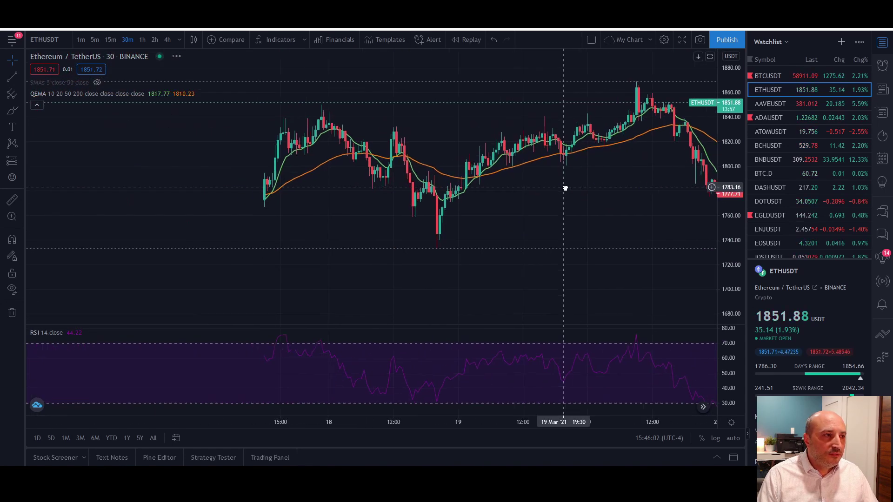
pyautogui.moveTo(418, 214); pyautogui.dragTo(578, 214)
pyautogui.moveTo(326, 214); pyautogui.dragTo(462, 214)
pyautogui.moveTo(154, 217); pyautogui.dragTo(530, 213)
pyautogui.moveTo(521, 253); pyautogui.dragTo(633, 228)
pyautogui.moveTo(315, 265); pyautogui.dragTo(490, 279)
pyautogui.moveTo(259, 236); pyautogui.dragTo(291, 274)
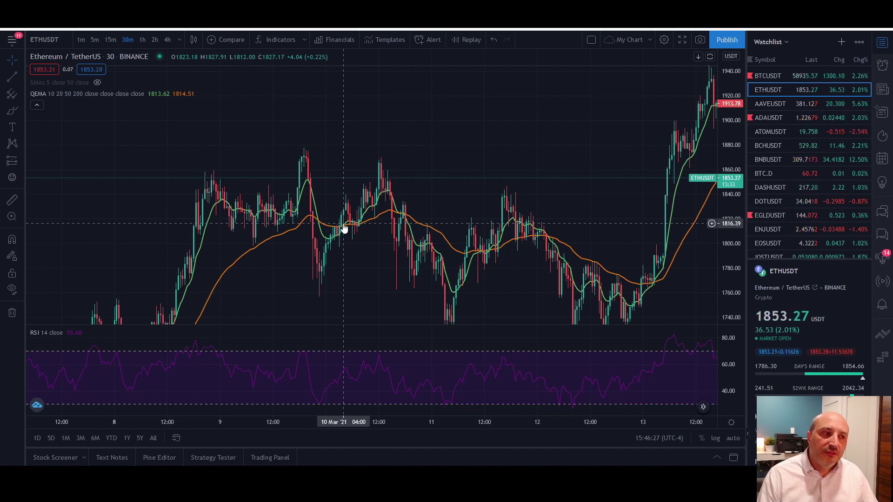
pyautogui.scroll(3, 343, 235)
pyautogui.moveTo(134, 260); pyautogui.dragTo(387, 274)
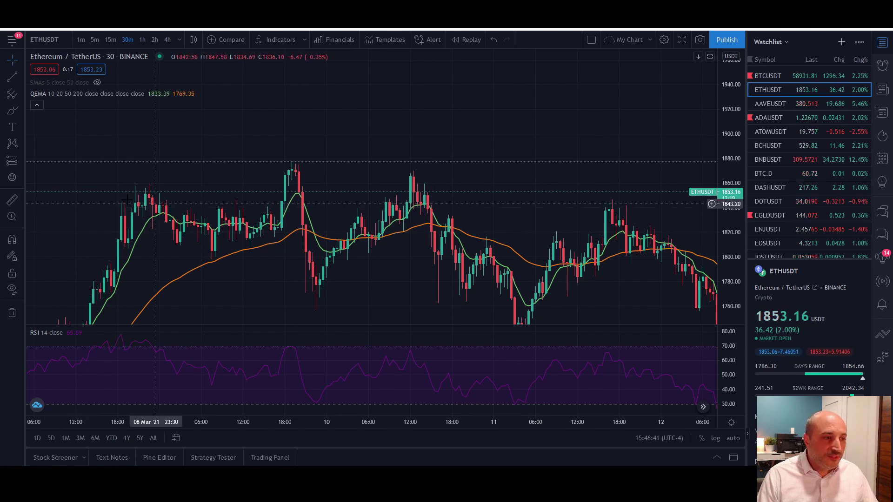
pyautogui.click(12, 200)
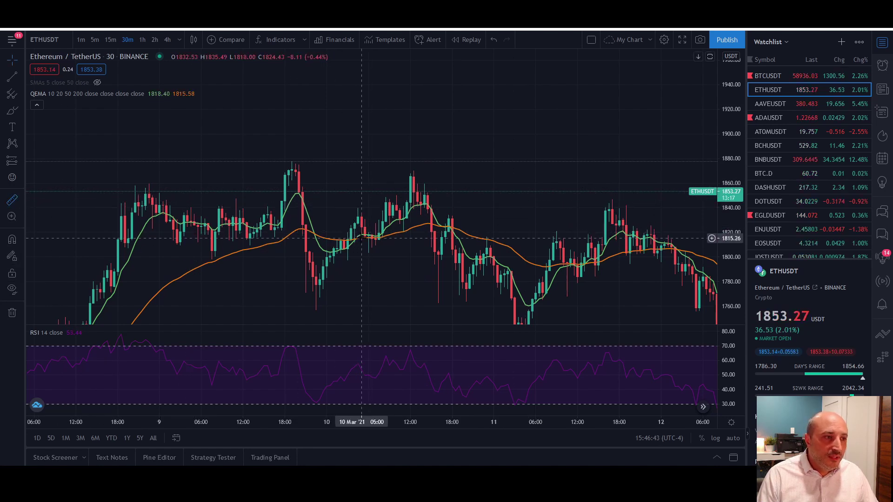
pyautogui.click(354, 233)
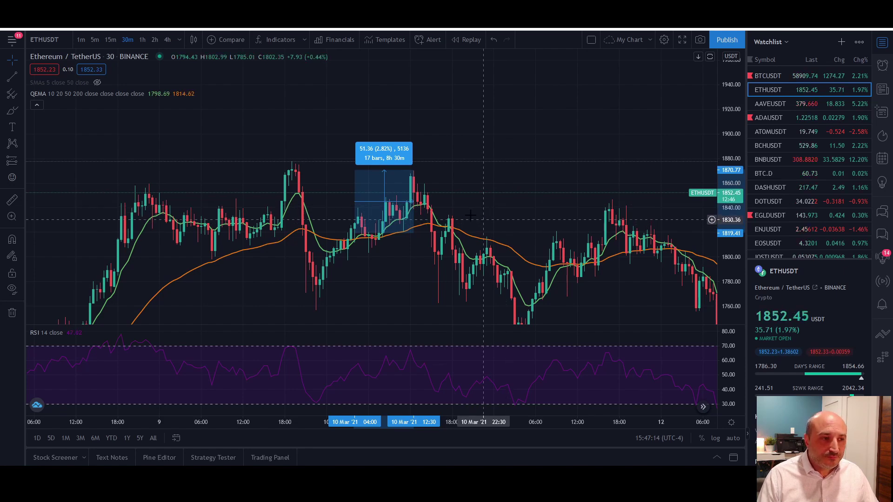
pyautogui.moveTo(560, 296); pyautogui.dragTo(410, 251)
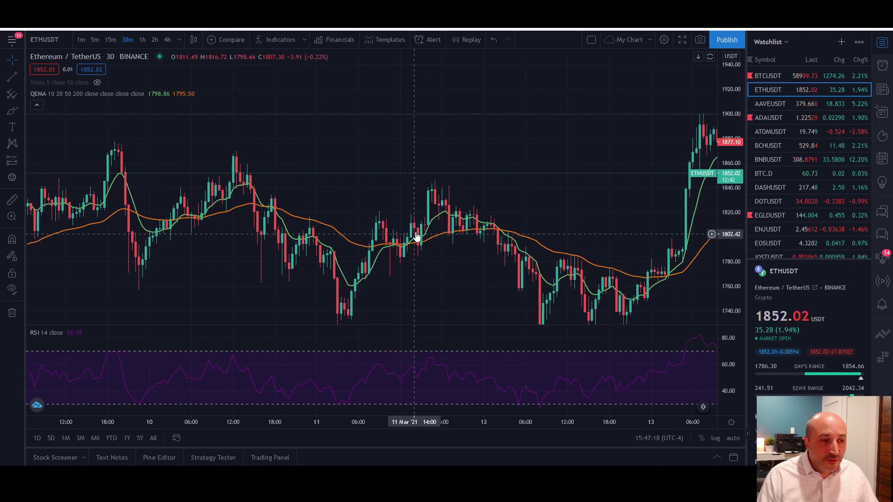
pyautogui.moveTo(433, 195); pyautogui.dragTo(252, 223)
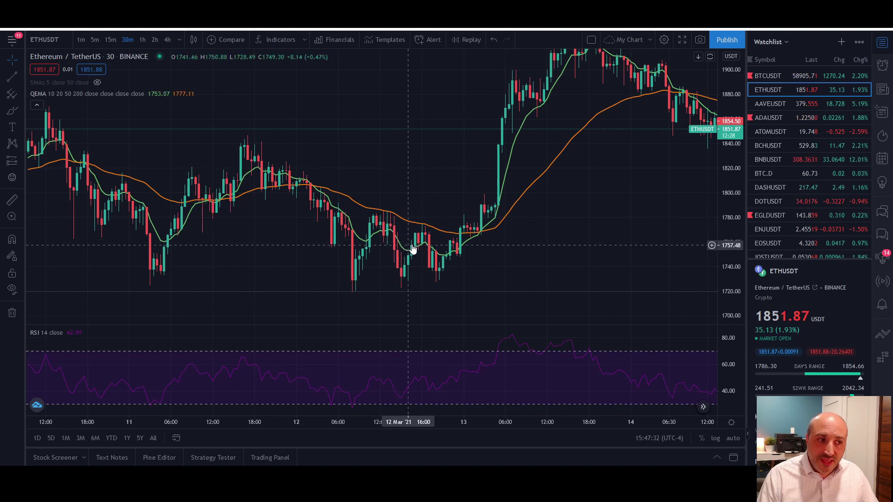
pyautogui.moveTo(504, 256); pyautogui.dragTo(442, 255)
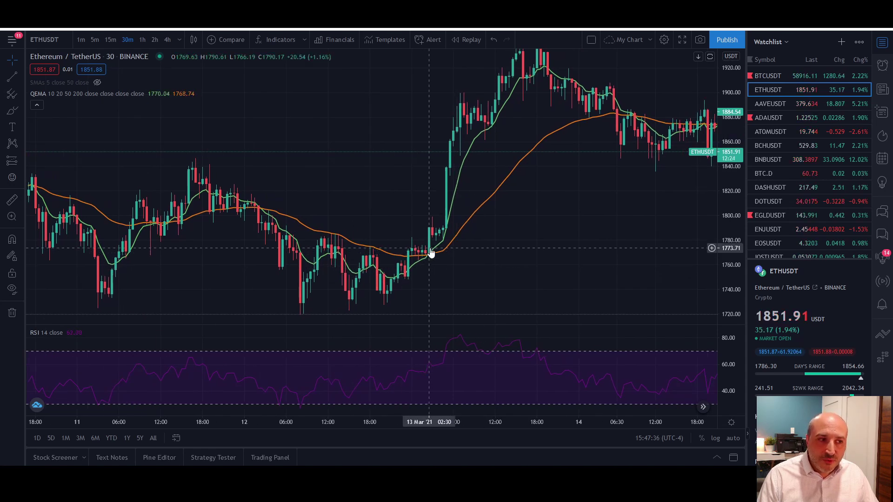
pyautogui.moveTo(581, 242); pyautogui.dragTo(389, 265)
pyautogui.moveTo(462, 271); pyautogui.dragTo(402, 218)
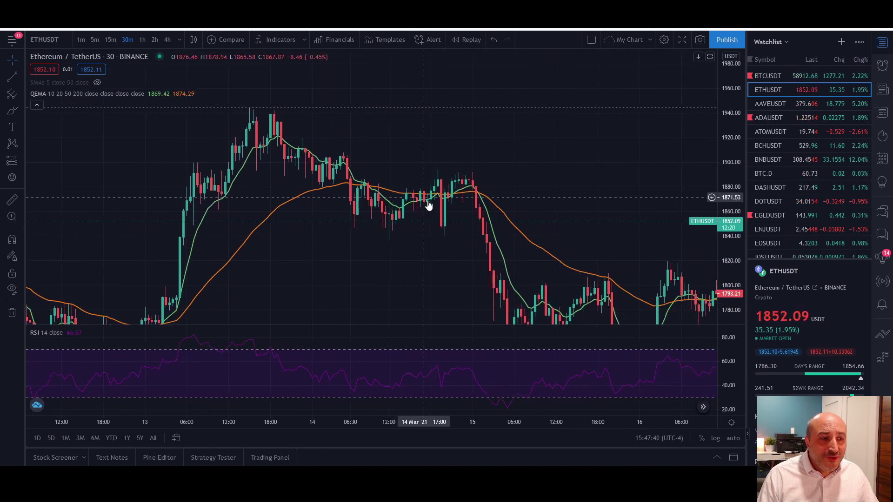
pyautogui.moveTo(450, 205); pyautogui.dragTo(411, 218)
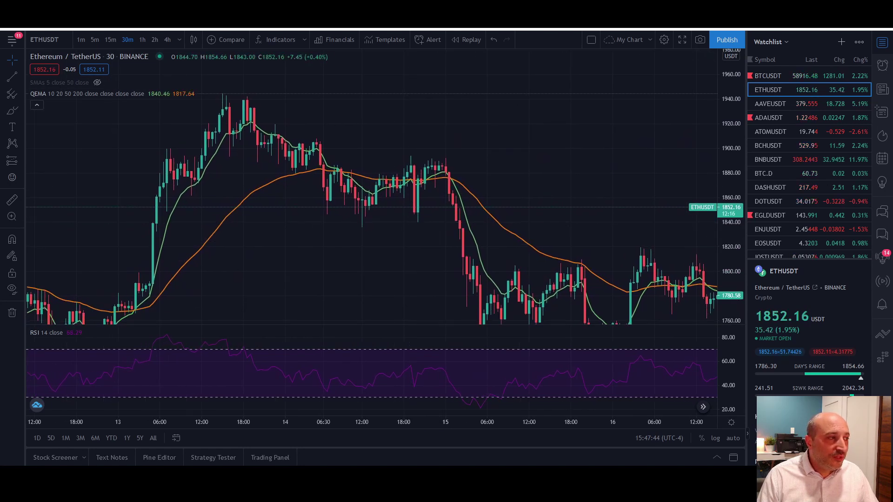
pyautogui.click(12, 200)
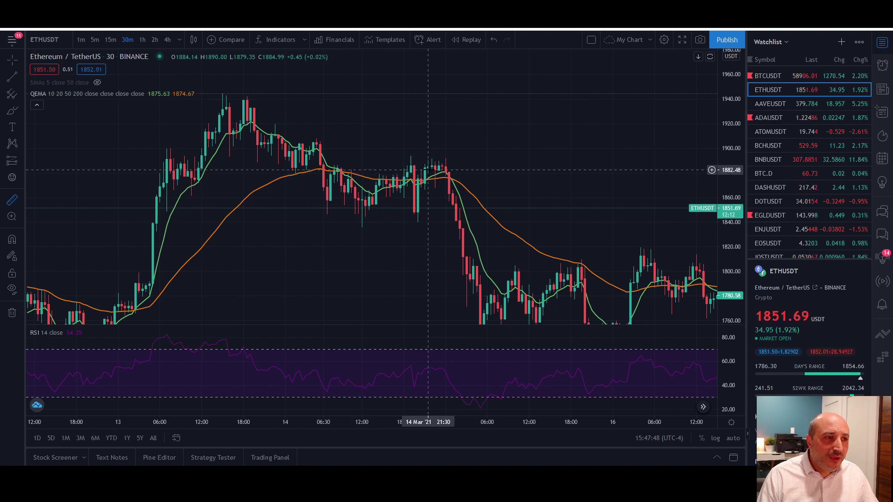
pyautogui.click(428, 170)
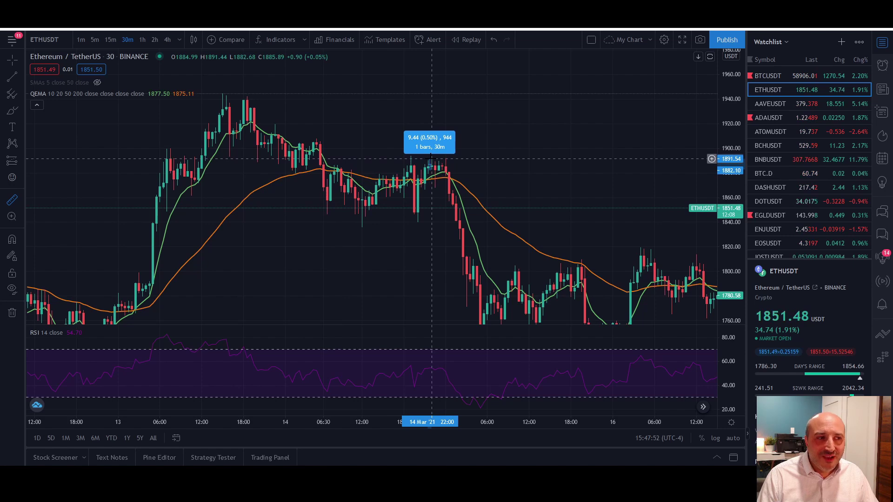
pyautogui.moveTo(339, 253); pyautogui.dragTo(277, 193)
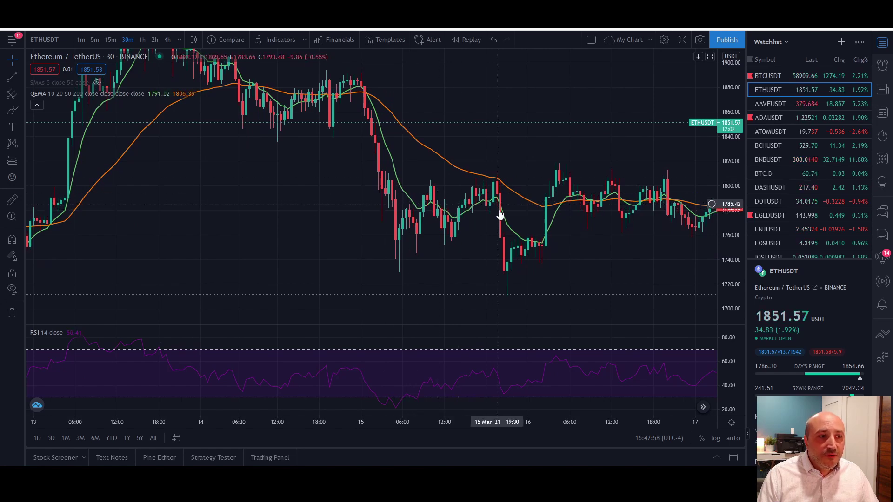
pyautogui.moveTo(563, 233); pyautogui.dragTo(321, 232)
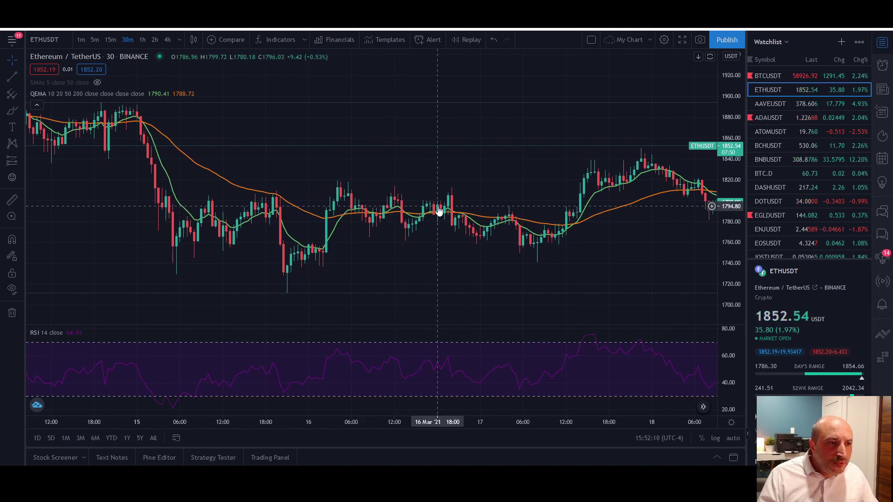
pyautogui.moveTo(444, 229); pyautogui.dragTo(385, 231)
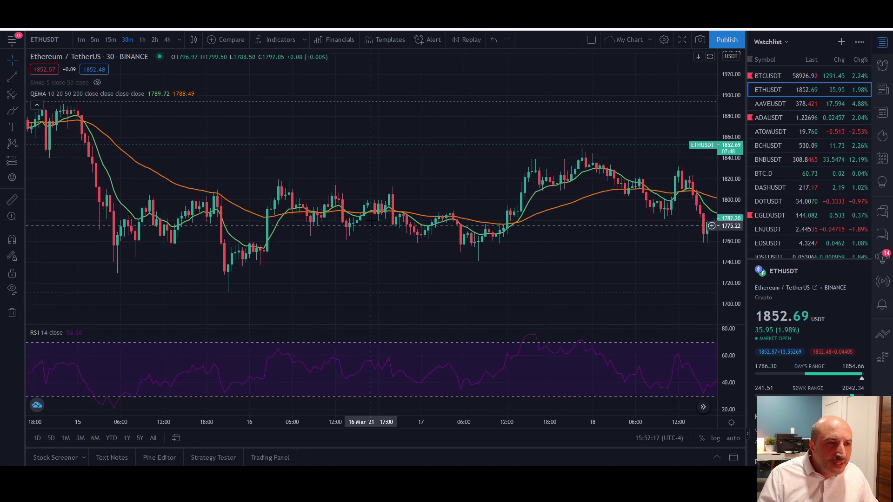
pyautogui.moveTo(557, 243); pyautogui.dragTo(392, 252)
pyautogui.moveTo(486, 254); pyautogui.dragTo(307, 253)
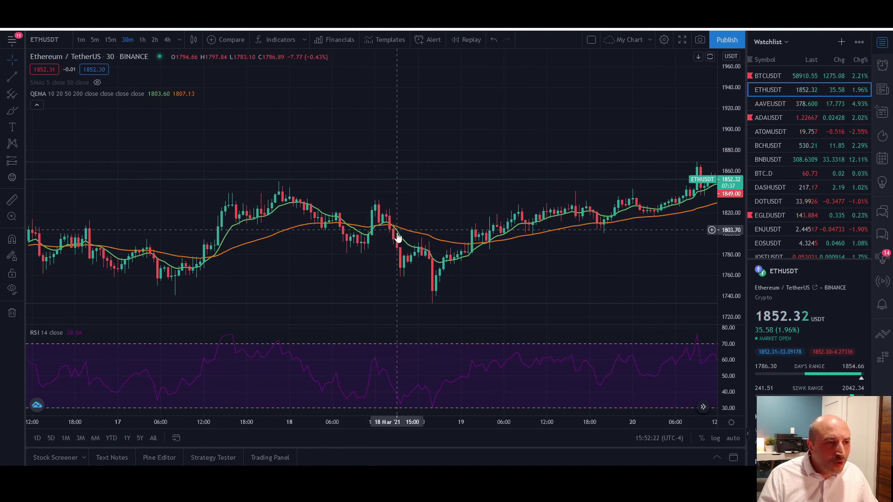
pyautogui.hscroll(-3, 291, 260)
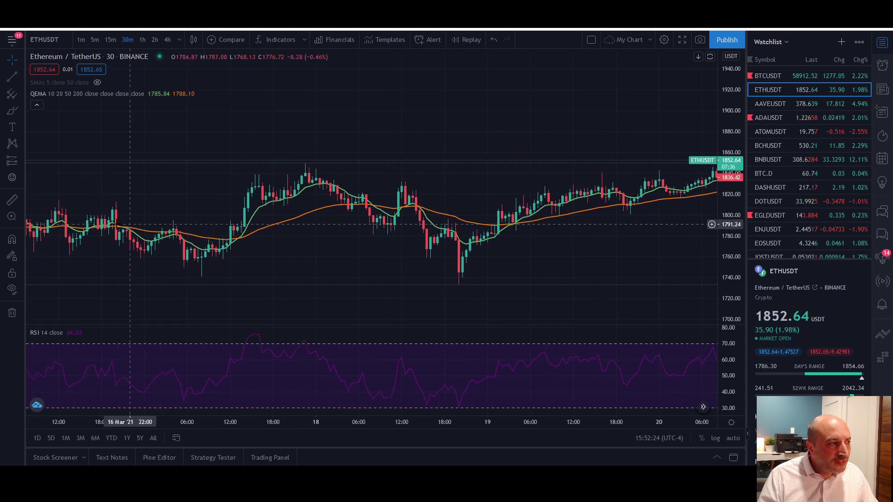
pyautogui.click(13, 200)
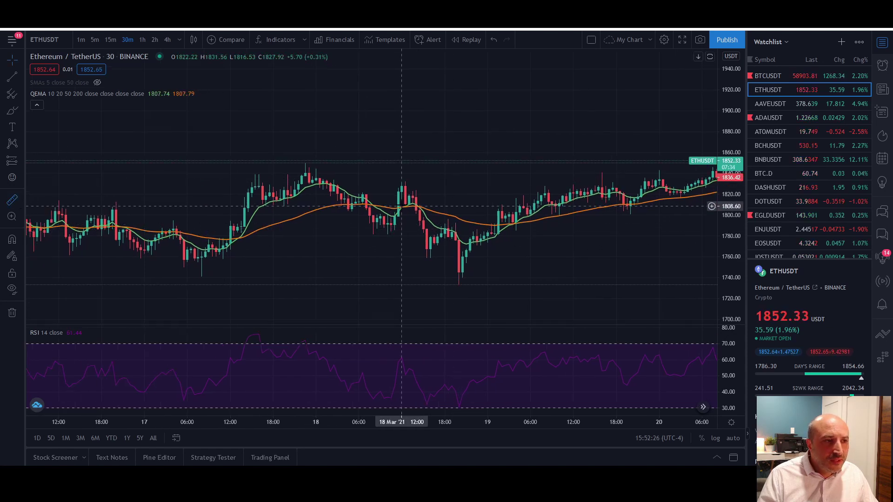
pyautogui.moveTo(403, 195); pyautogui.dragTo(462, 283)
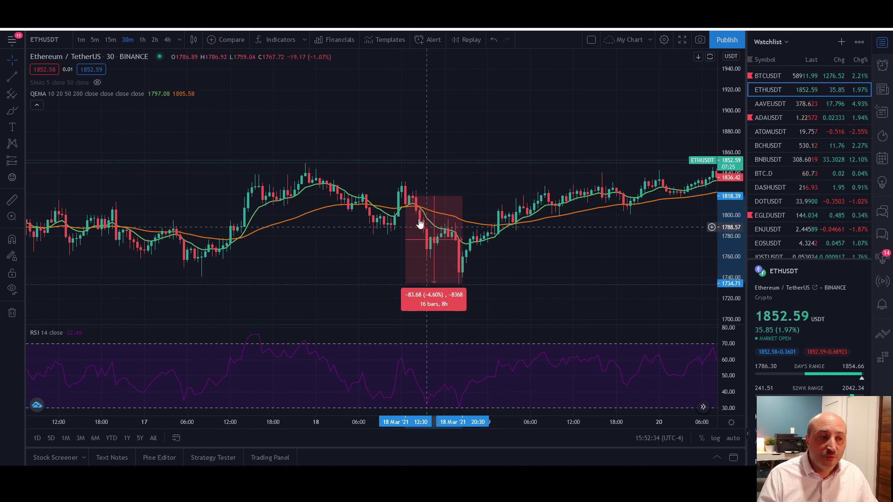
pyautogui.click(544, 244)
pyautogui.moveTo(543, 244); pyautogui.dragTo(437, 258)
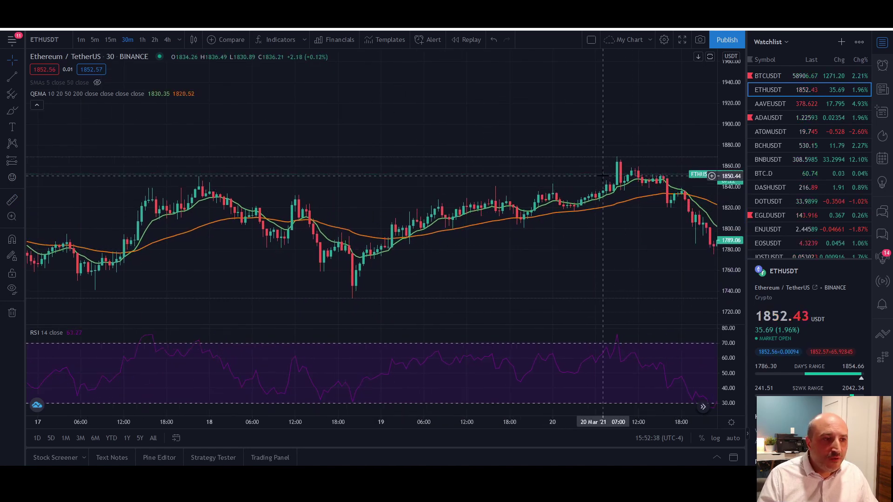
pyautogui.moveTo(610, 242); pyautogui.dragTo(363, 253)
pyautogui.moveTo(481, 268); pyautogui.dragTo(545, 239)
pyautogui.scroll(-6, 545, 239)
pyautogui.moveTo(269, 237); pyautogui.dragTo(561, 216)
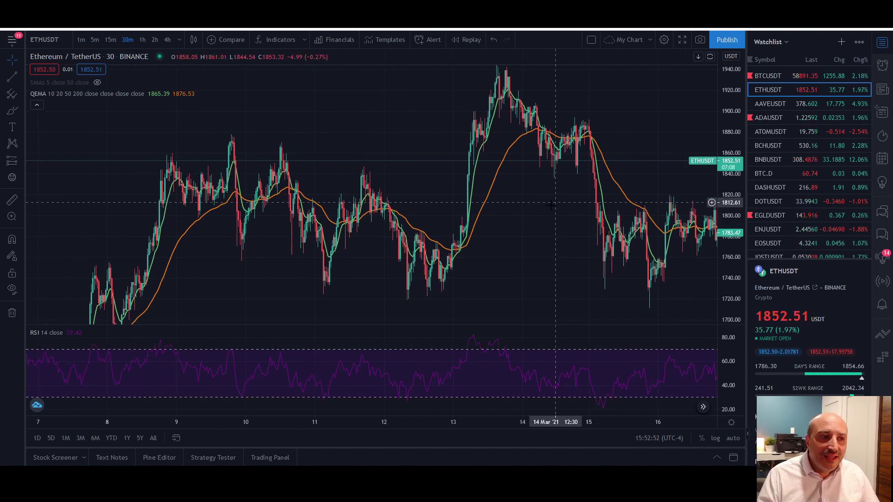
pyautogui.moveTo(548, 207); pyautogui.dragTo(498, 227)
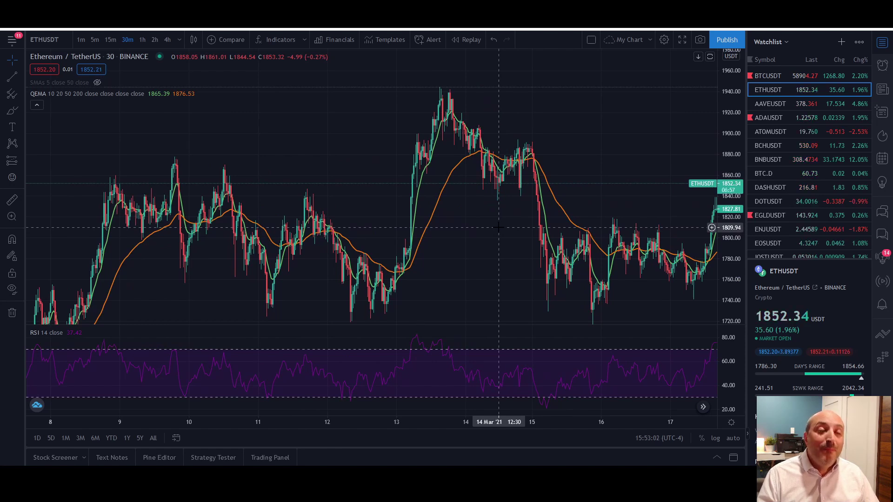
# - Change the chart interval to 1h and frame it around mid-to-late March
pyautogui.write('1h')
pyautogui.press('Return')
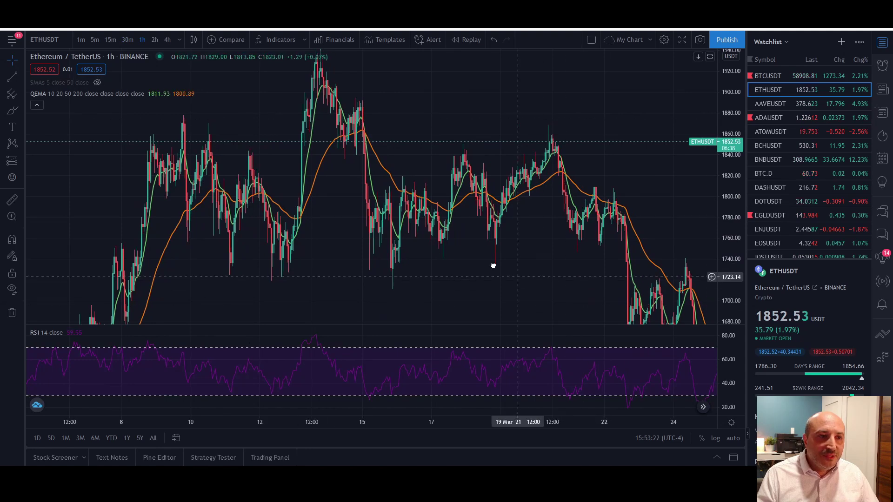
pyautogui.moveTo(542, 172); pyautogui.dragTo(470, 137)
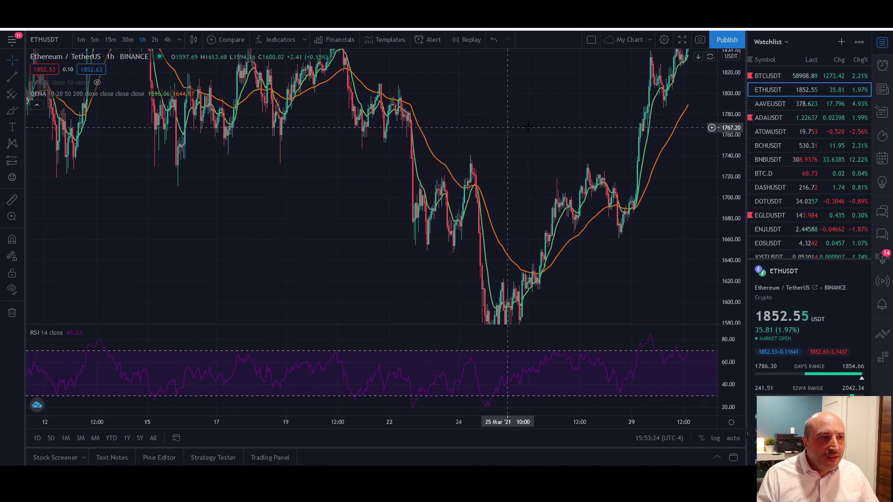
pyautogui.moveTo(728, 119); pyautogui.dragTo(728, 153)
pyautogui.scroll(2, 319, 235)
pyautogui.moveTo(319, 234); pyautogui.dragTo(429, 305)
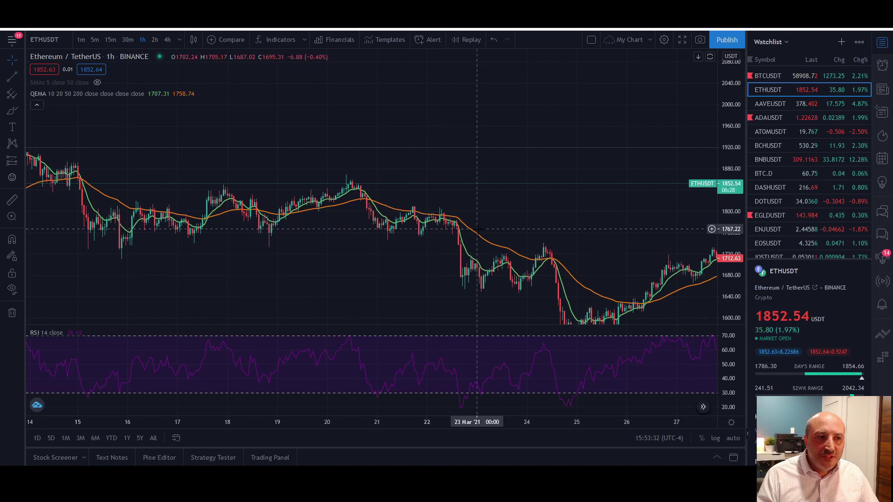
# - Pan the hourly ETHUSDT chart back until about 21 Feb–6 Mar is shown
pyautogui.moveTo(442, 244); pyautogui.dragTo(342, 205)
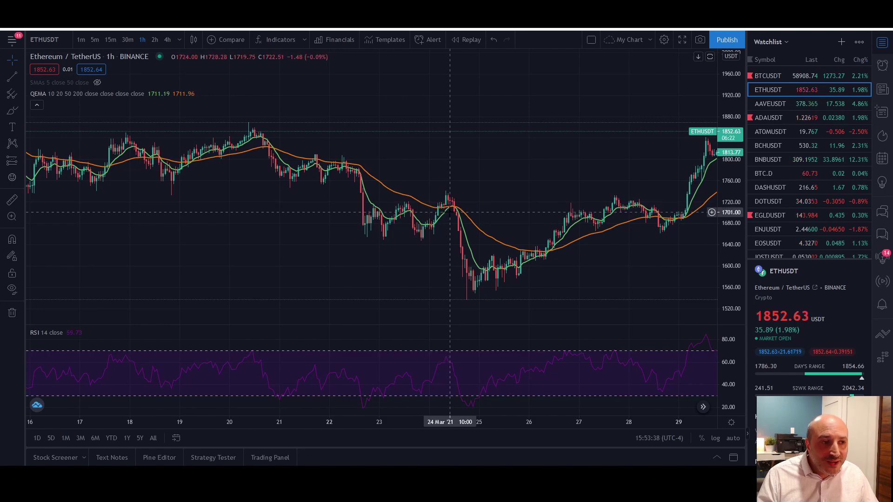
pyautogui.moveTo(512, 285); pyautogui.dragTo(539, 261)
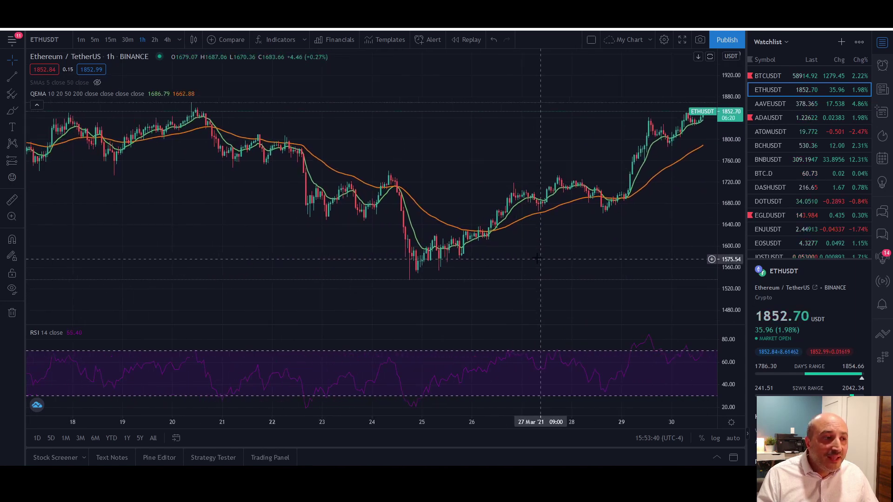
pyautogui.moveTo(219, 205); pyautogui.dragTo(334, 246)
pyautogui.moveTo(462, 272); pyautogui.dragTo(473, 274)
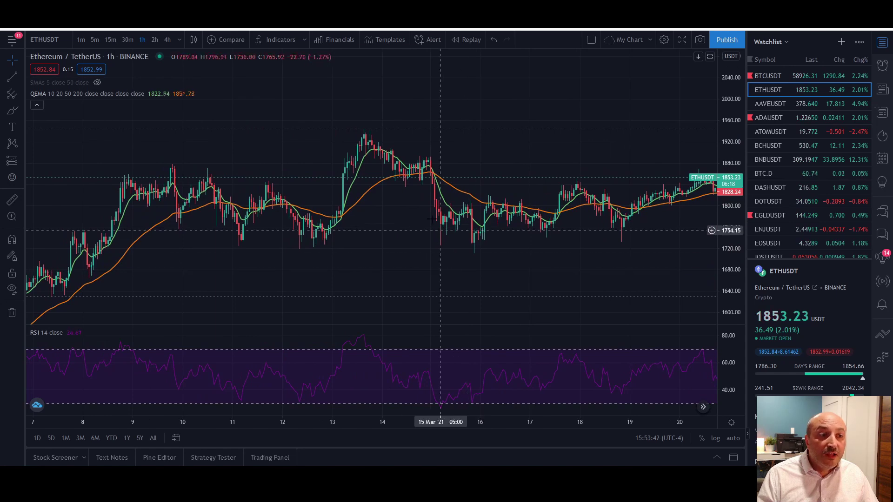
pyautogui.hscroll(-15, 554, 227)
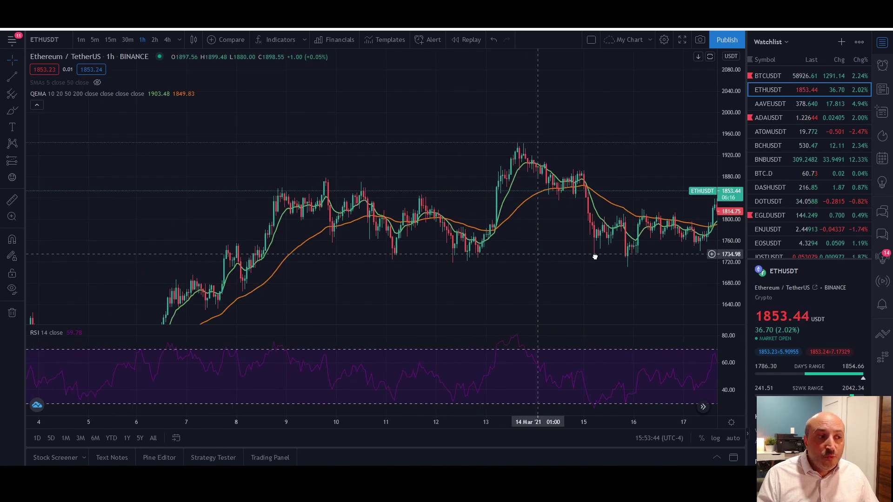
pyautogui.hscroll(-10, 561, 186)
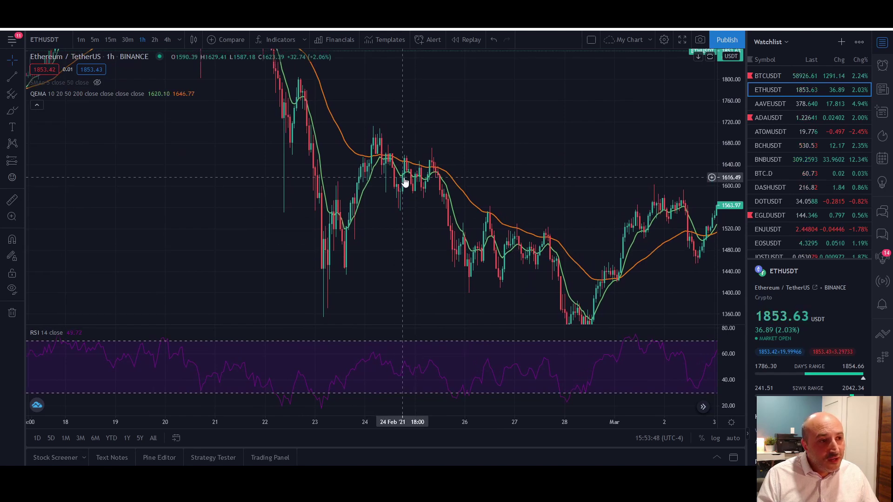
pyautogui.hscroll(-2, 315, 203)
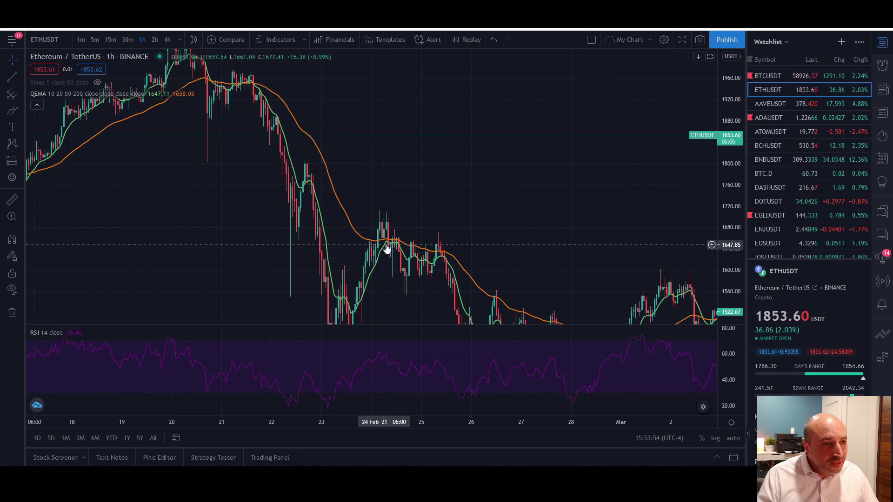
pyautogui.moveTo(397, 249); pyautogui.dragTo(312, 152)
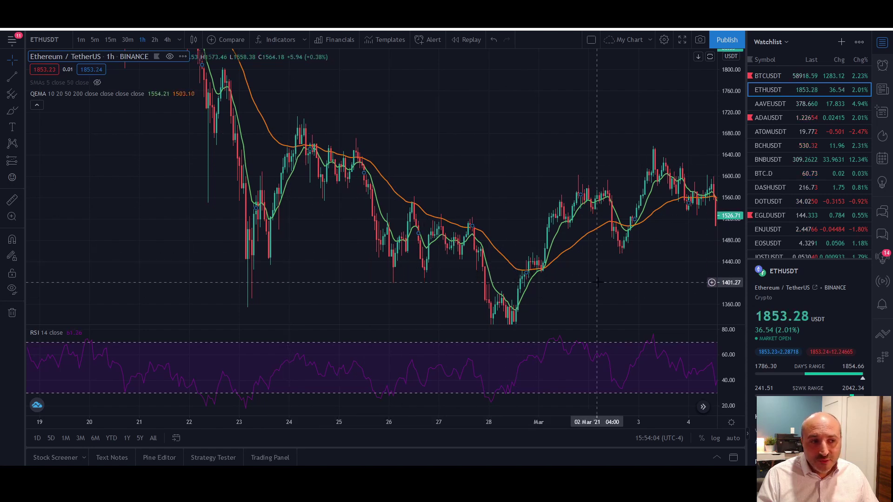
pyautogui.moveTo(600, 287); pyautogui.dragTo(610, 293)
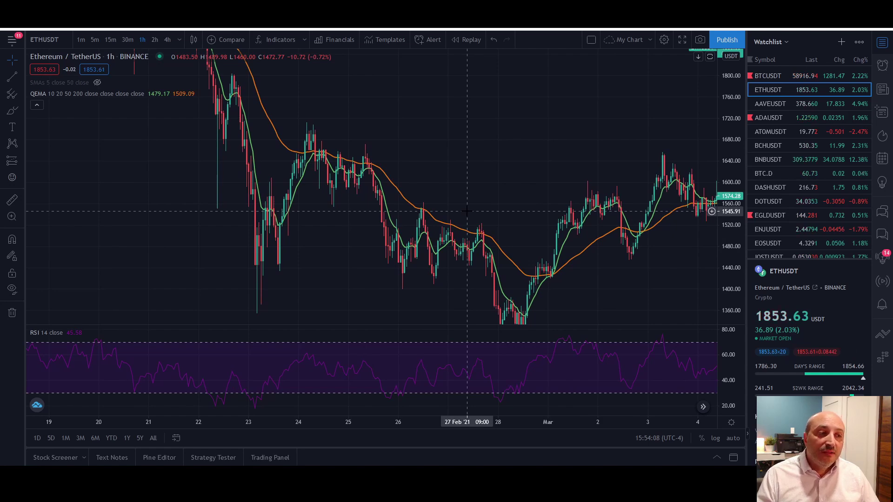
pyautogui.moveTo(402, 262); pyautogui.dragTo(394, 270)
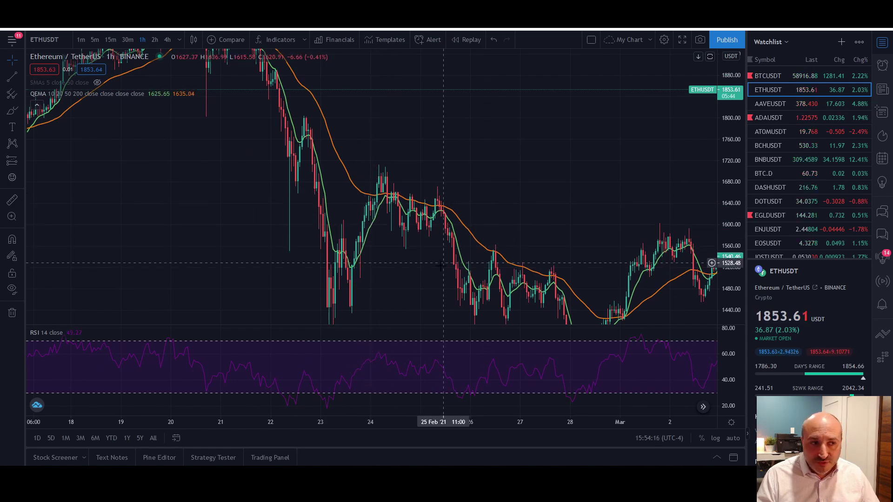
pyautogui.moveTo(469, 257); pyautogui.dragTo(399, 219)
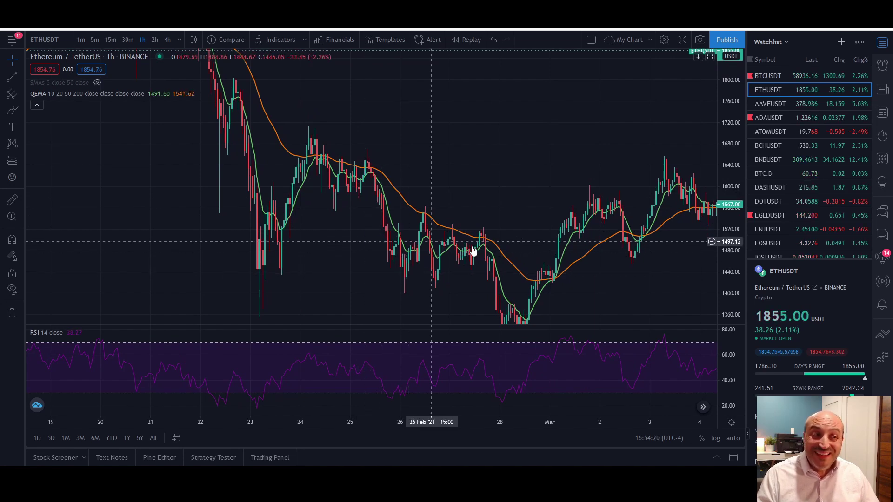
pyautogui.moveTo(557, 275); pyautogui.dragTo(460, 221)
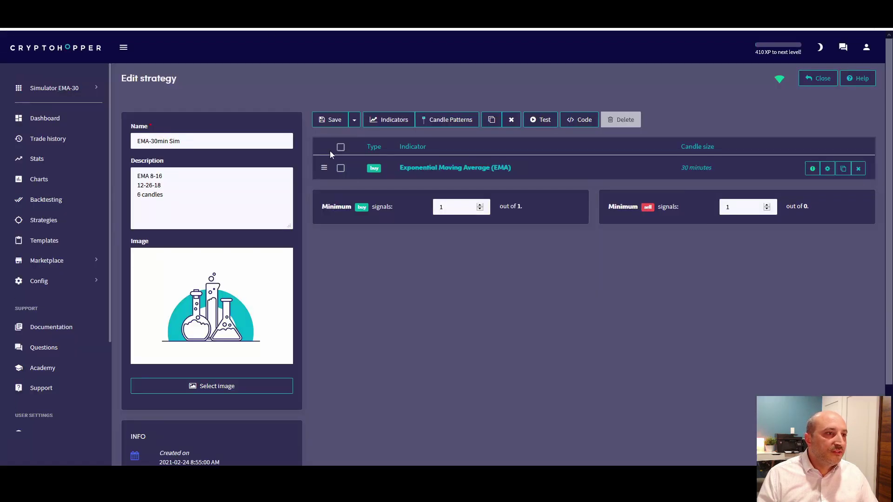
# - Check the EMA indicator's settings (30-minute, short 10, long 50), then expand Config
pyautogui.click(424, 173)
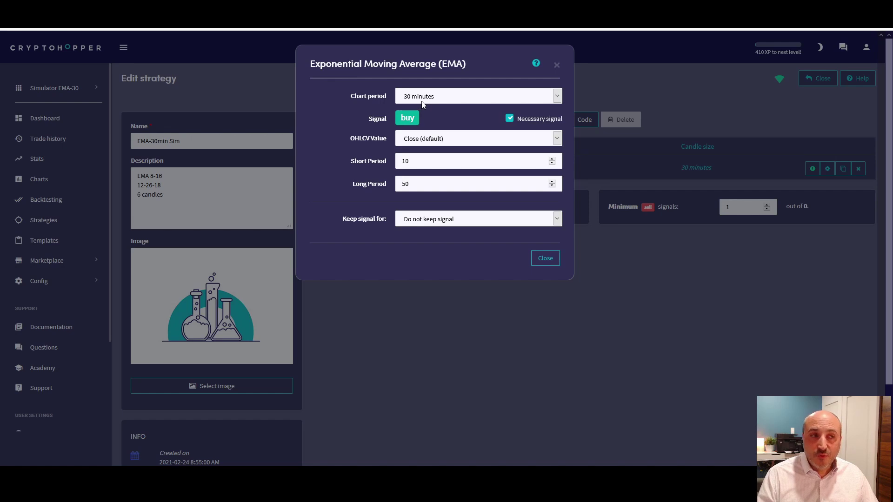
pyautogui.click(540, 257)
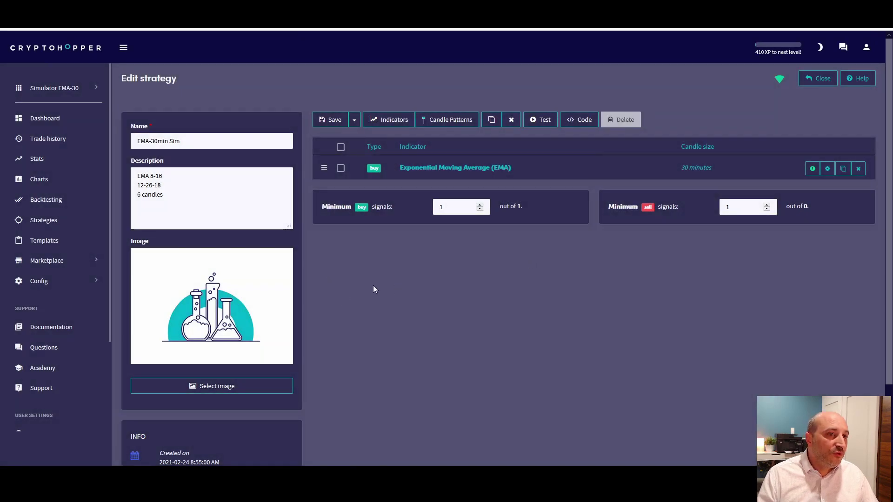
pyautogui.click(39, 283)
# - Open Baseconfig's Coins and amounts settings showing USDT base and 20% buy amount
pyautogui.click(41, 301)
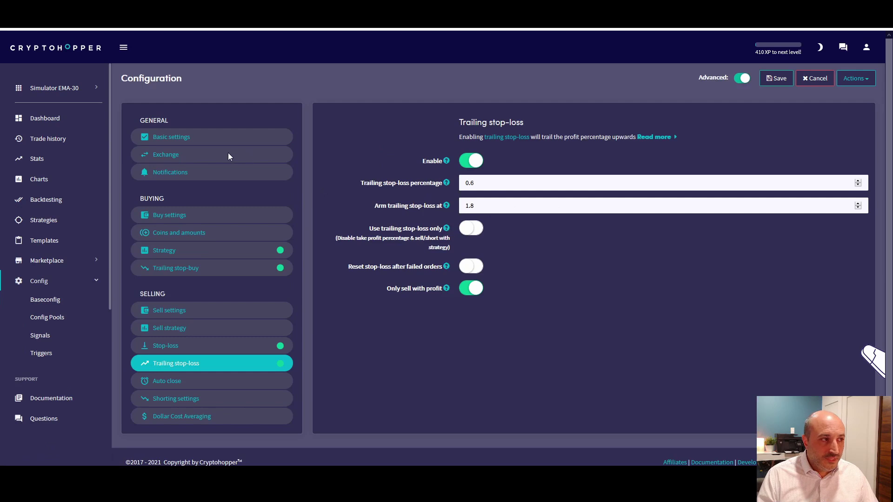
pyautogui.click(172, 214)
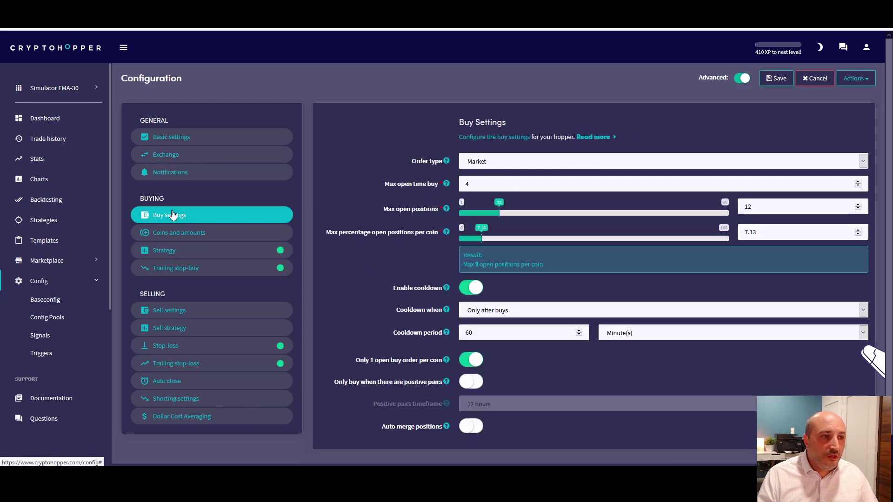
pyautogui.click(191, 236)
pyautogui.doubleClick(483, 290)
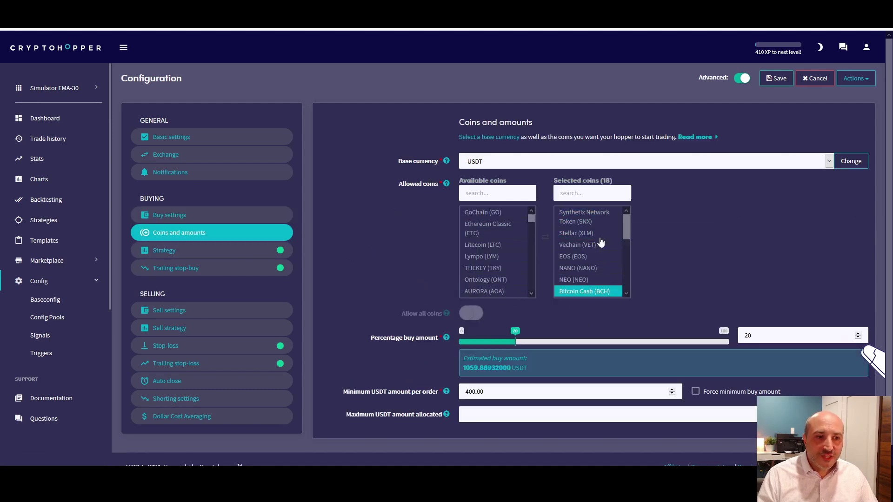
# - Step through the 18 selected coins, including NANO, EOS, Stellar, Vechain and Bitcoin Cash
pyautogui.click(613, 269)
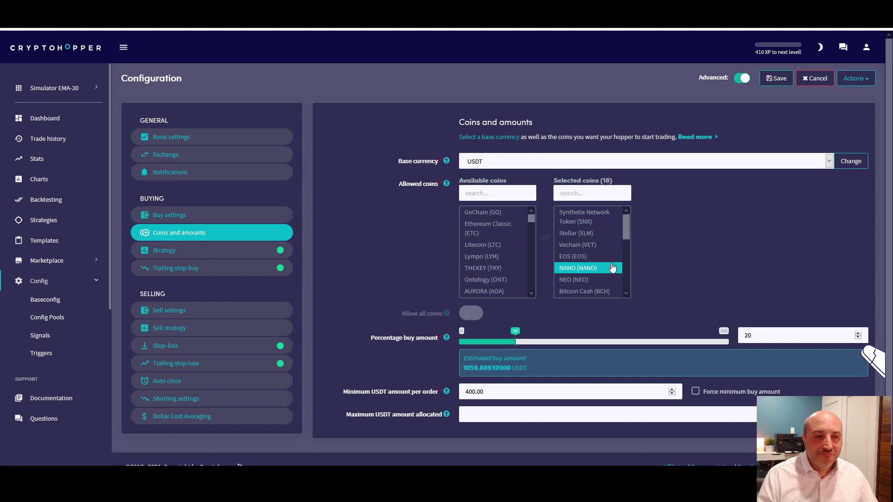
pyautogui.click(597, 257)
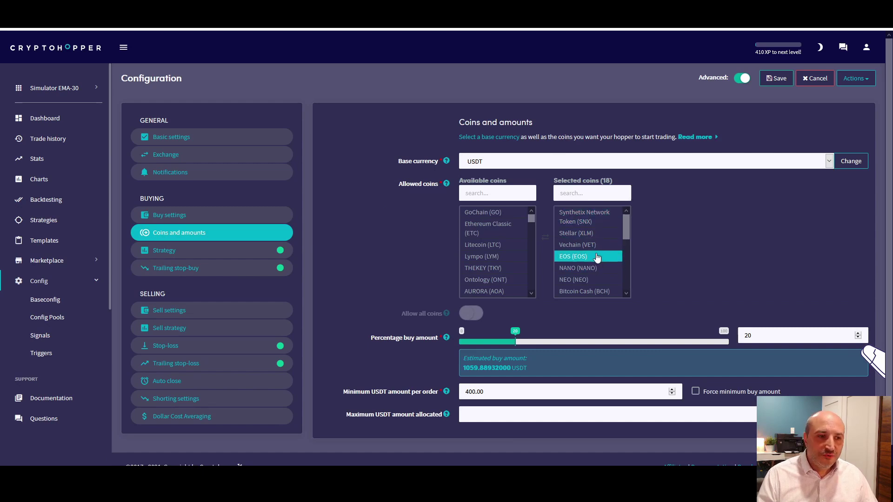
pyautogui.press('Up')
pyautogui.click(590, 256)
pyautogui.press('Up')
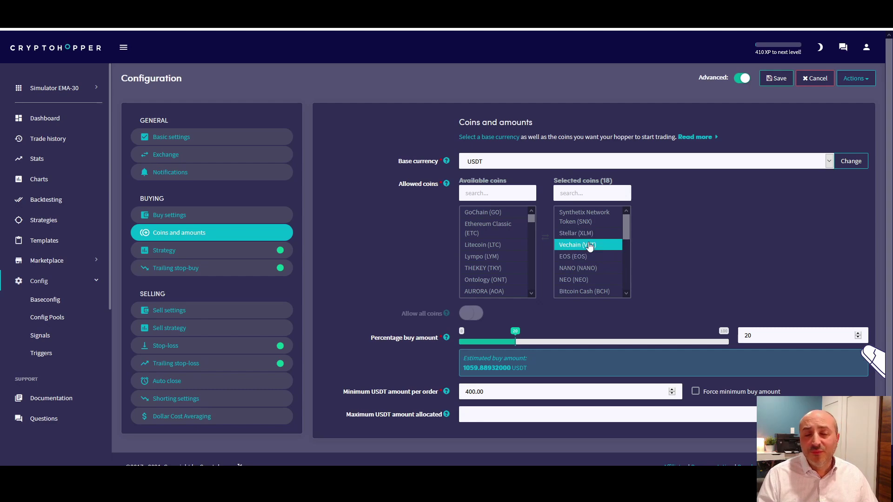
pyautogui.click(589, 234)
pyautogui.click(584, 291)
pyautogui.click(578, 267)
pyautogui.click(577, 256)
pyautogui.press('Up')
pyautogui.press('Up')
pyautogui.press('Up')
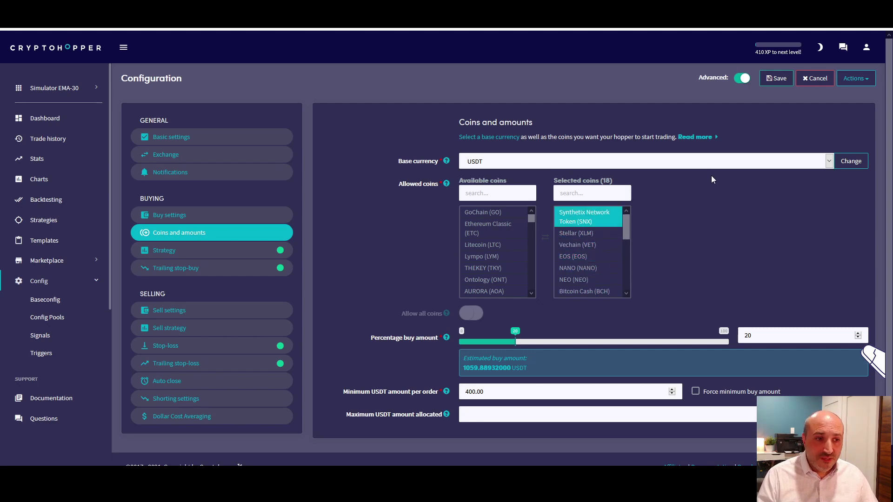
pyautogui.scroll(-1, 710, 190)
pyautogui.press('Down')
pyautogui.press('Down')
pyautogui.press('Down')
pyautogui.press('Down')
pyautogui.press('Down')
pyautogui.press('Down')
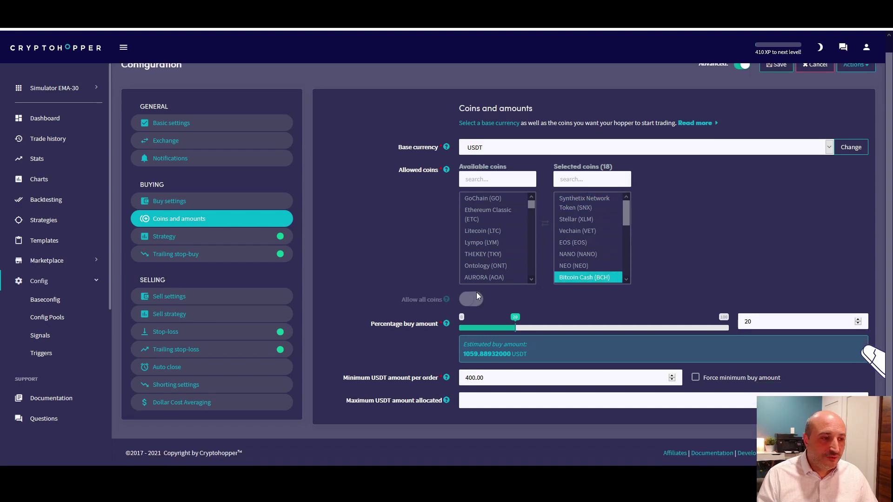
pyautogui.click(284, 237)
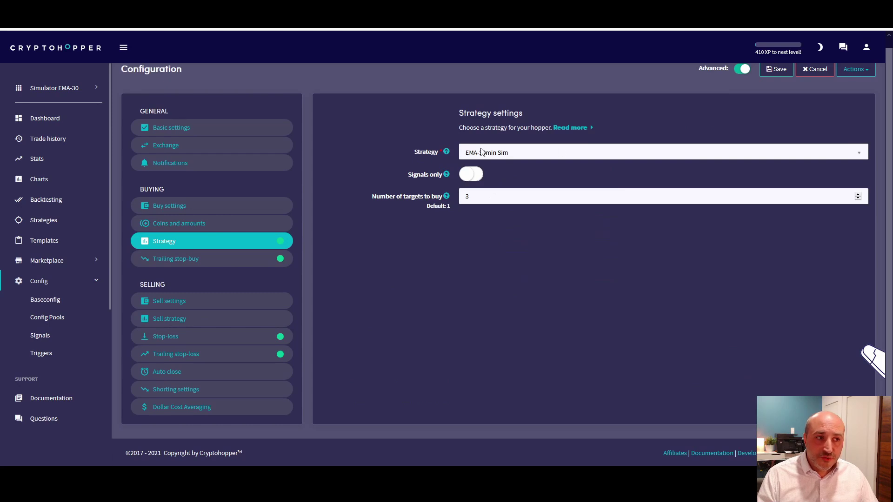
# - Review the trailing stop-buy and sell settings (take profit 15), then the sell strategy options
pyautogui.click(178, 262)
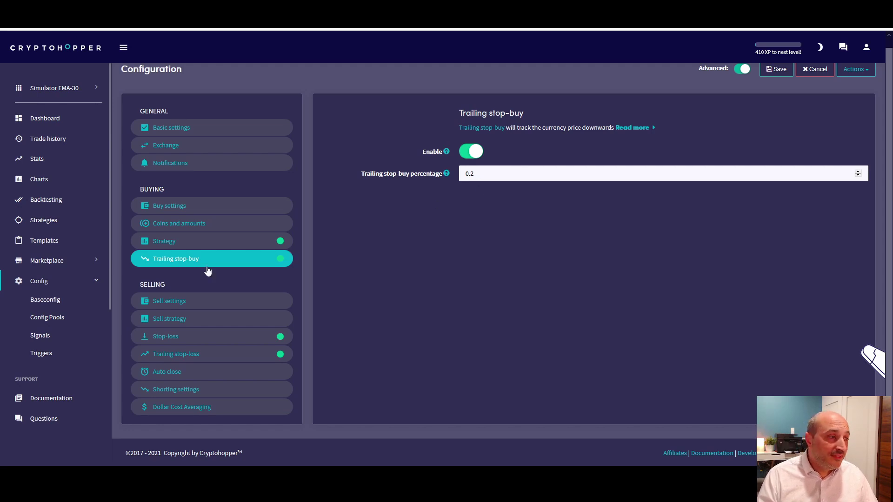
pyautogui.click(176, 300)
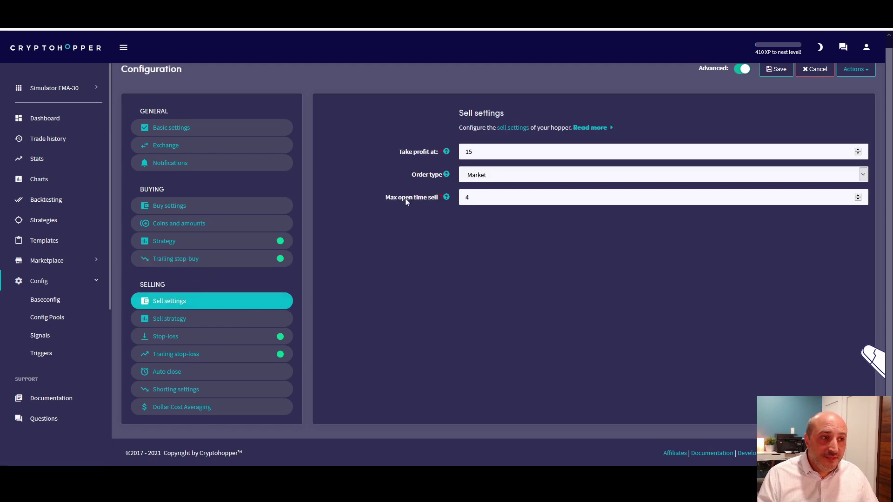
pyautogui.click(480, 150)
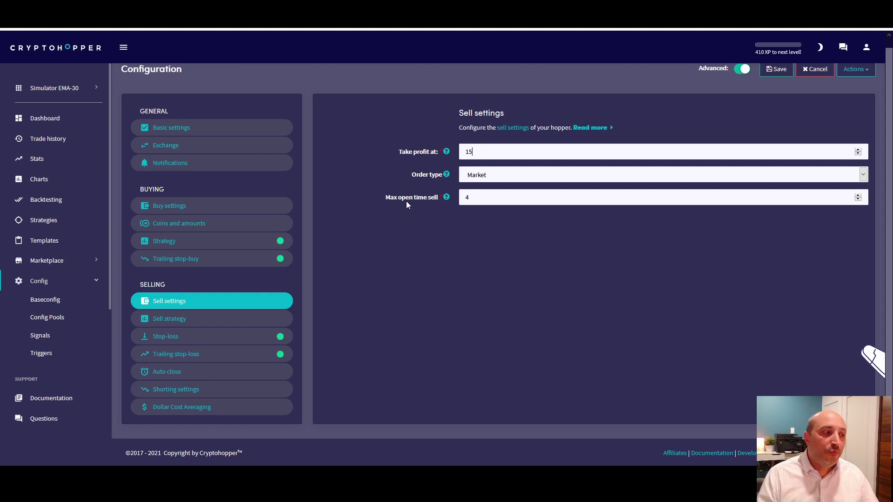
pyautogui.click(181, 319)
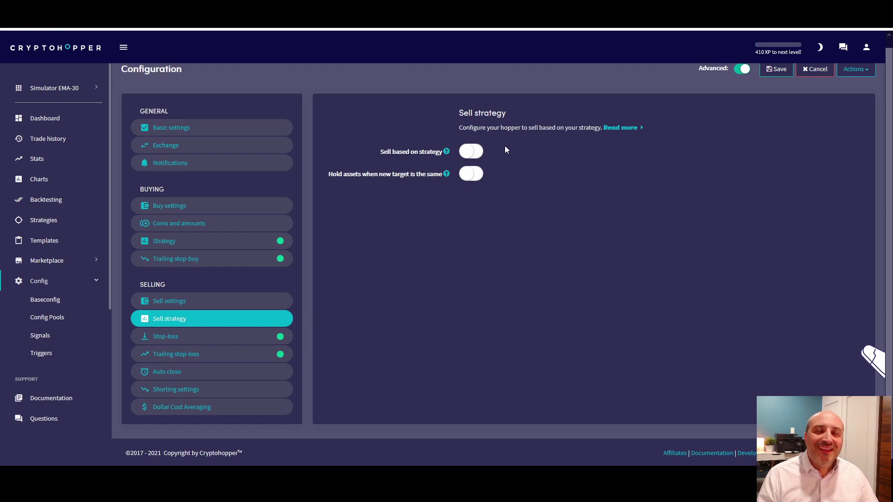
# - Review stop-loss, trailing stop-loss, auto close, shorting and DCA settings in turn
pyautogui.click(175, 340)
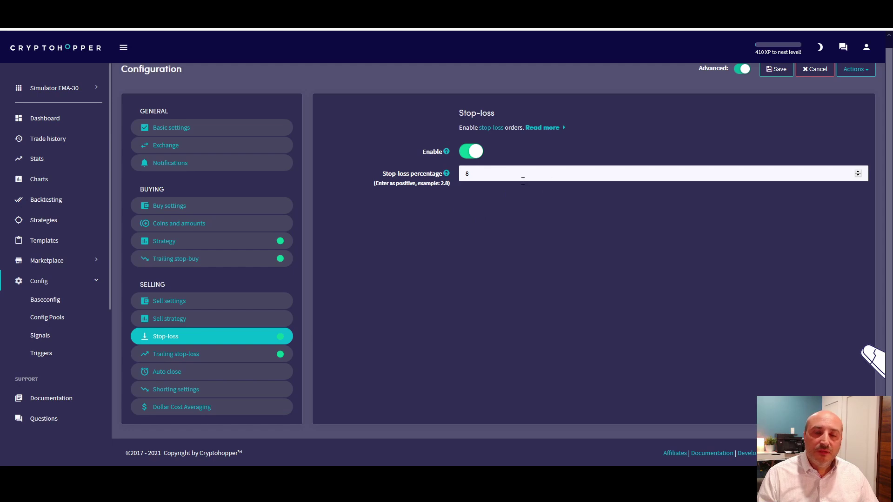
pyautogui.click(172, 357)
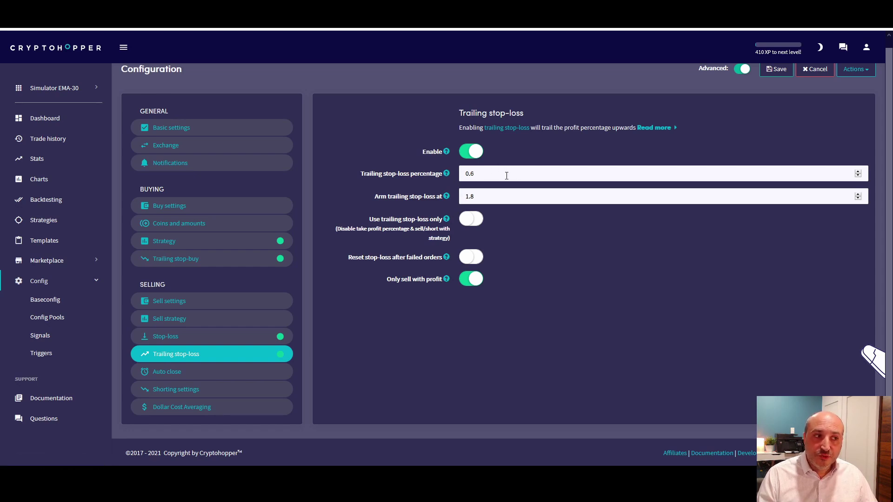
pyautogui.click(167, 375)
pyautogui.click(178, 392)
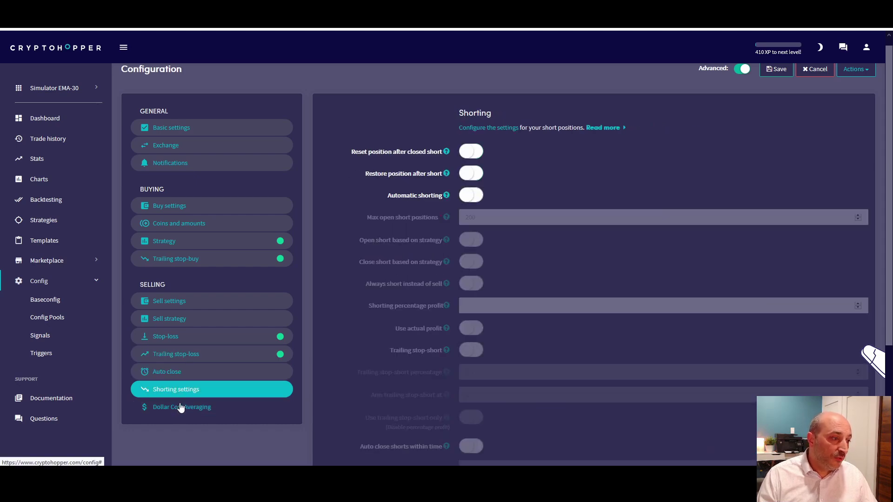
pyautogui.click(183, 408)
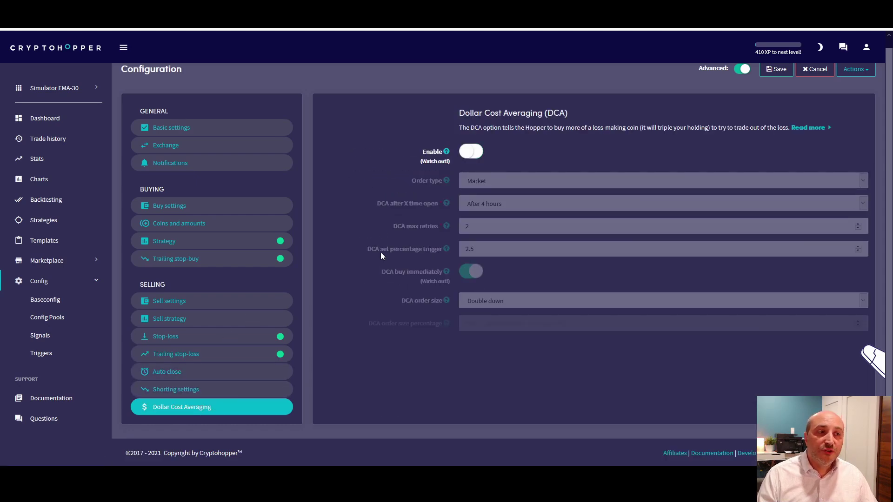
pyautogui.scroll(1, 371, 223)
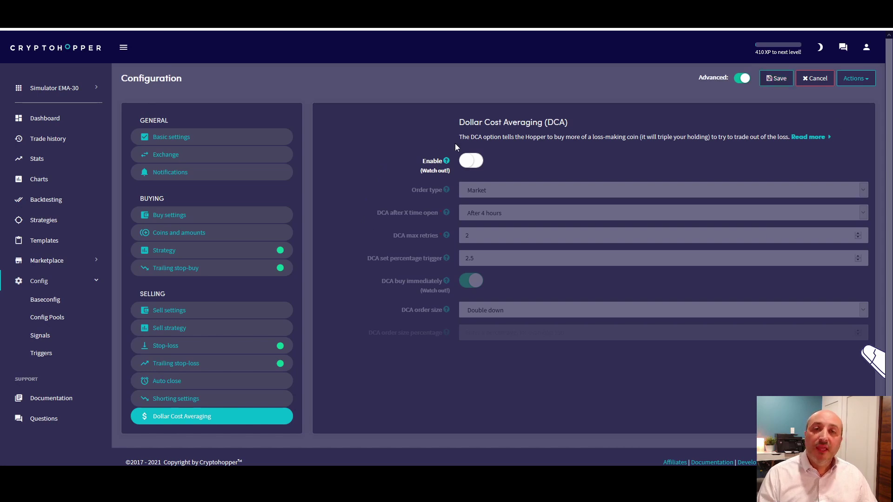
# - Return to the Simulator EMA-30 dashboard showing the open LUNA position
pyautogui.click(47, 119)
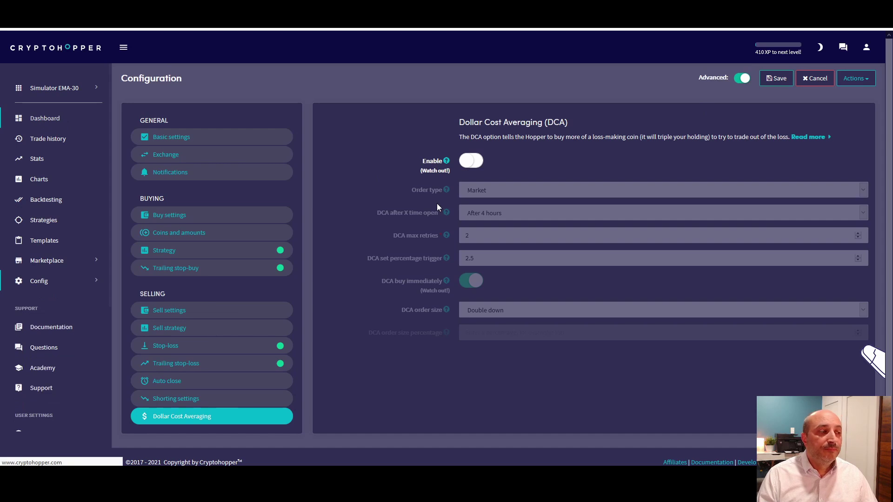
pyautogui.scroll(-1, 334, 217)
pyautogui.scroll(1, 180, 103)
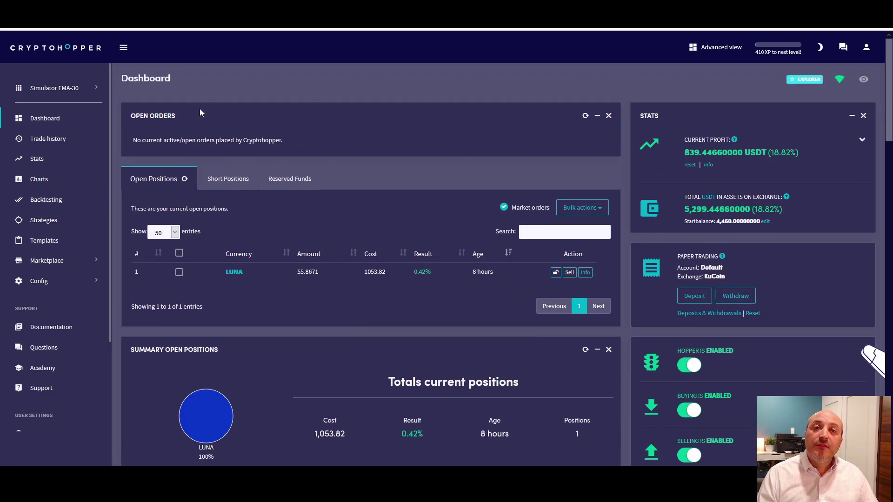
# - Switch to the Simulator2 Boll hopper and open its All trade history from Latest 5 Sells
pyautogui.click(70, 89)
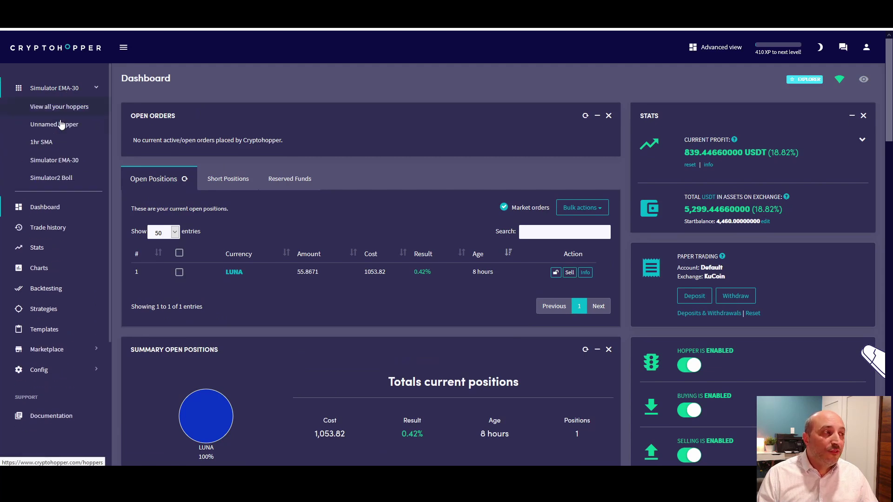
pyautogui.click(52, 181)
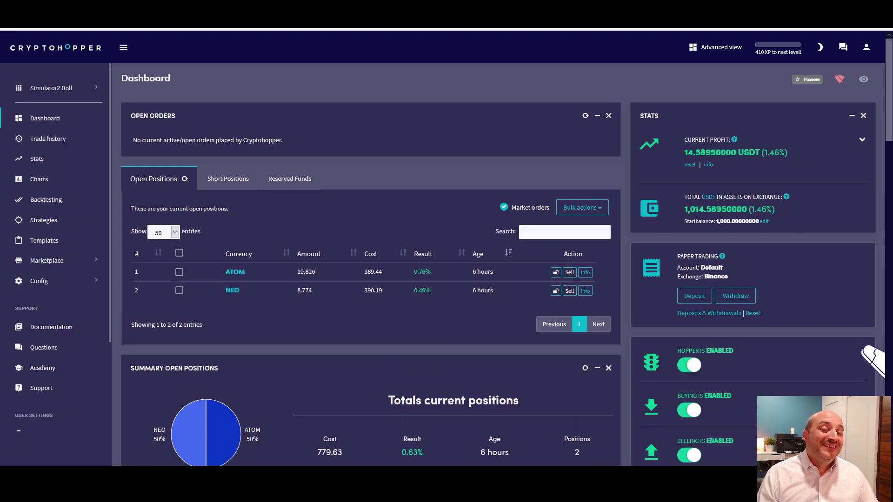
pyautogui.scroll(-1, 375, 134)
pyautogui.scroll(1, 375, 134)
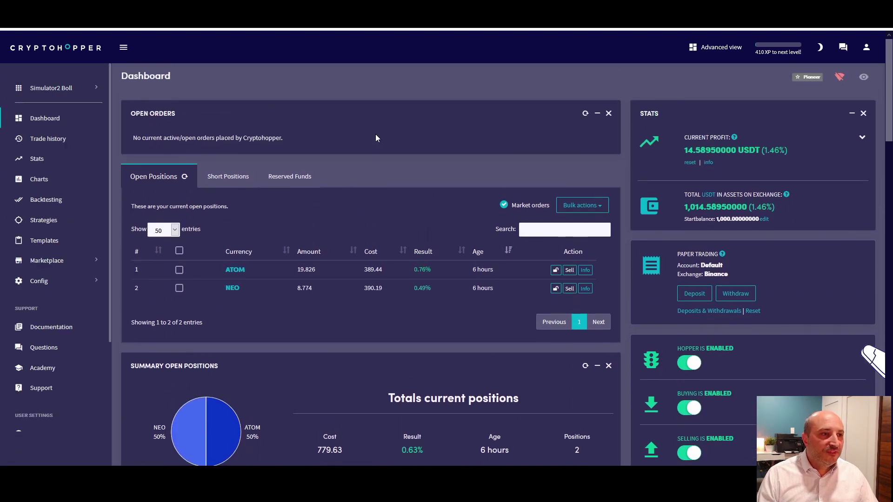
pyautogui.scroll(-2, 346, 253)
pyautogui.scroll(-3, 346, 254)
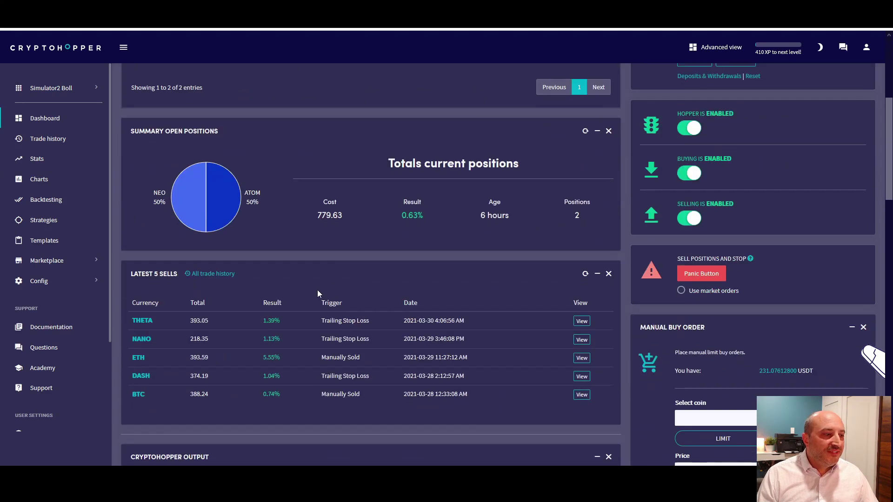
pyautogui.click(210, 274)
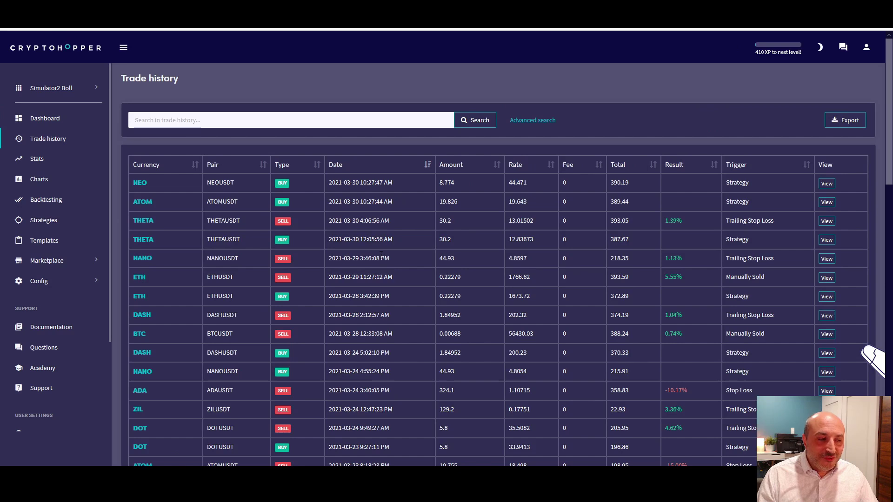
pyautogui.scroll(-1, 381, 254)
pyautogui.scroll(-2, 380, 255)
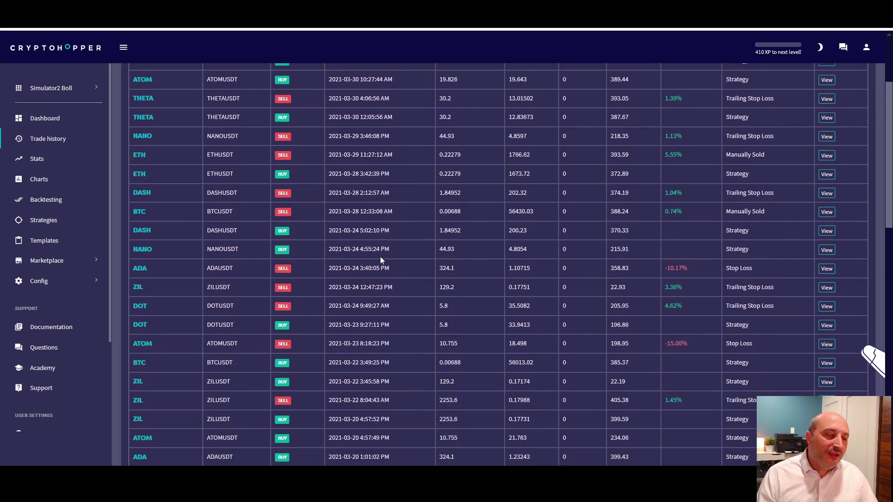
pyautogui.scroll(2, 380, 260)
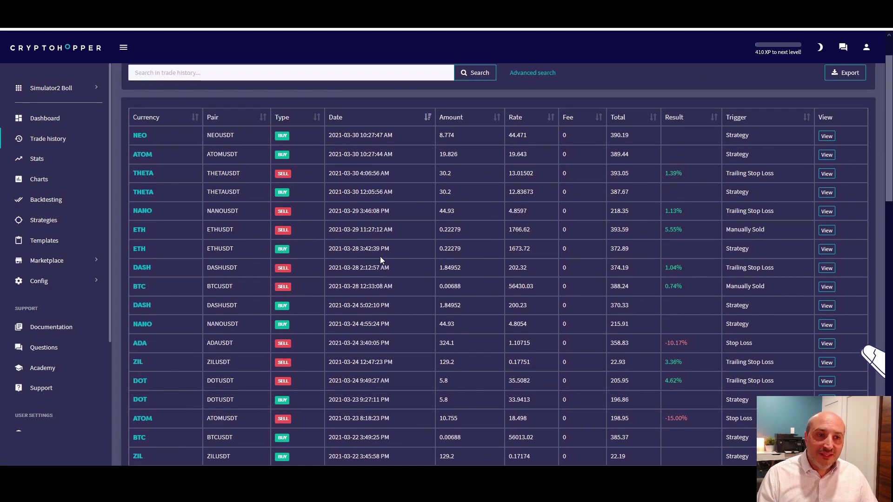
pyautogui.scroll(-10, 380, 257)
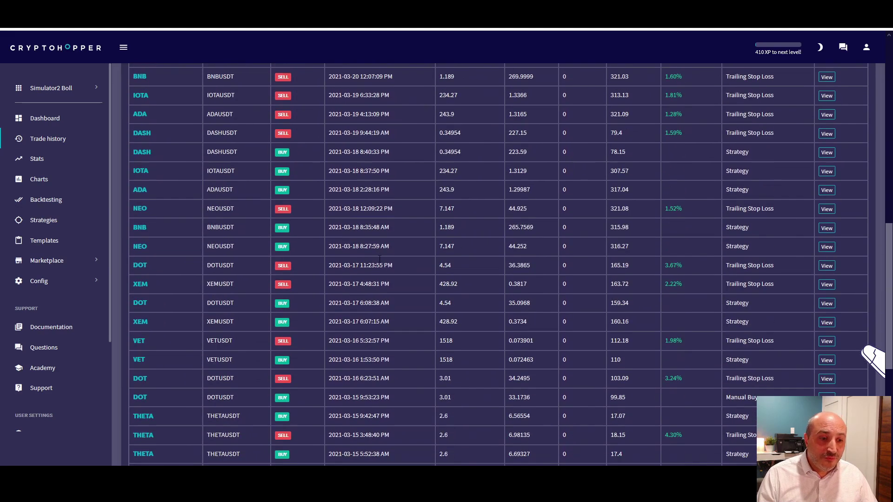
pyautogui.scroll(-5, 379, 259)
pyautogui.scroll(7, 521, 337)
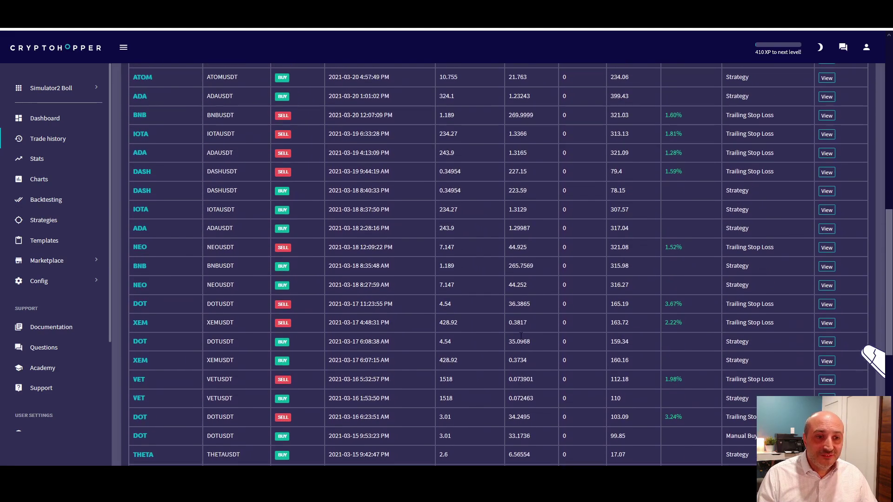
pyautogui.scroll(8, 521, 336)
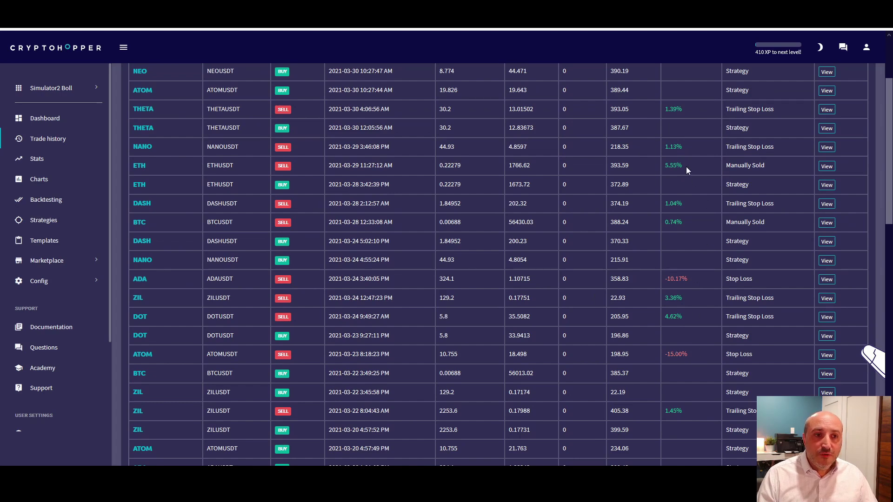
pyautogui.scroll(-7, 679, 122)
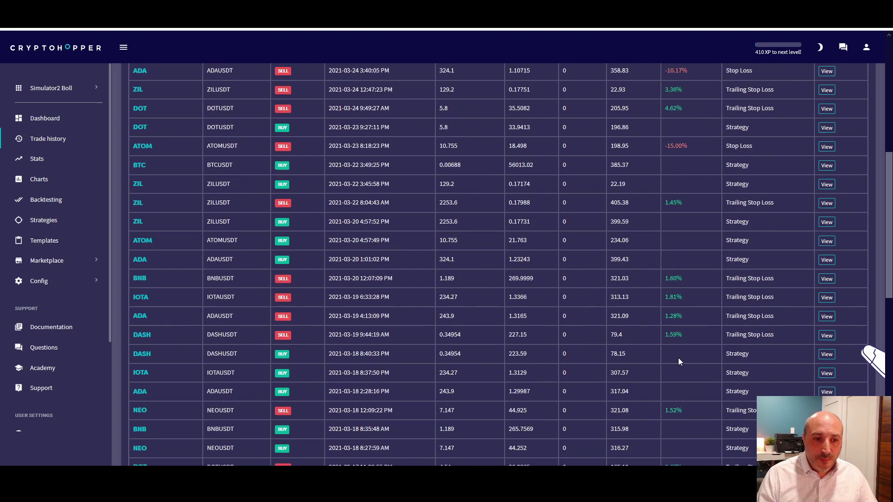
pyautogui.scroll(10, 678, 362)
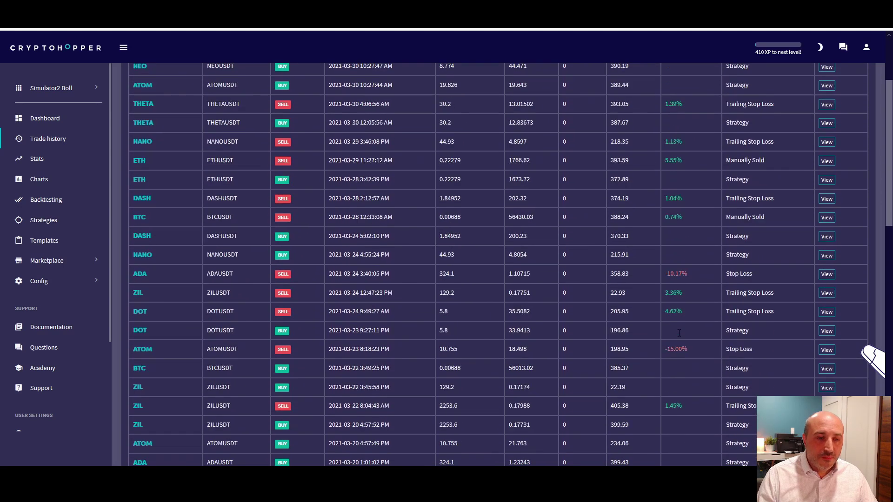
pyautogui.scroll(1, 677, 336)
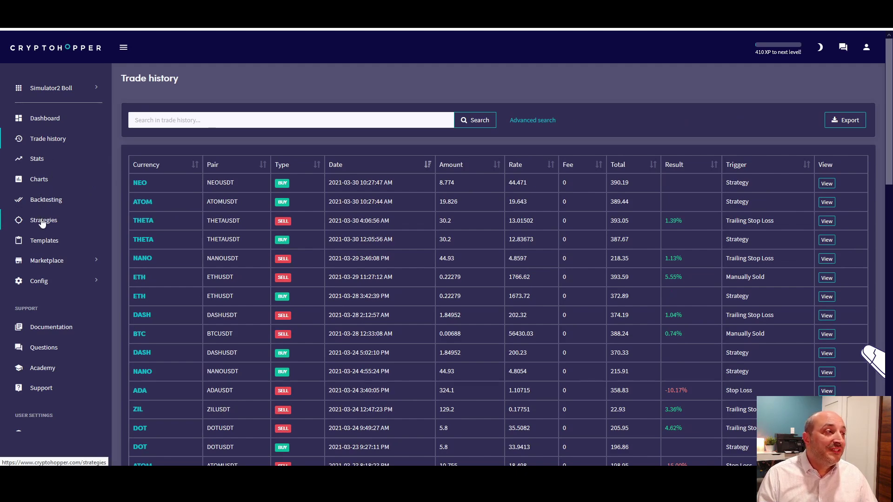
# - Open CH Bollinger + RSI Swing from My Strategies, then switch to the TradingView window
pyautogui.click(67, 224)
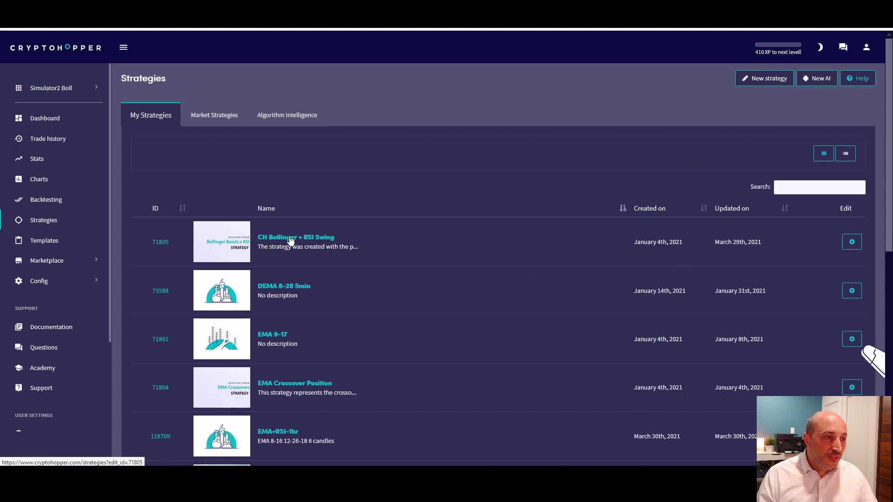
pyautogui.click(387, 245)
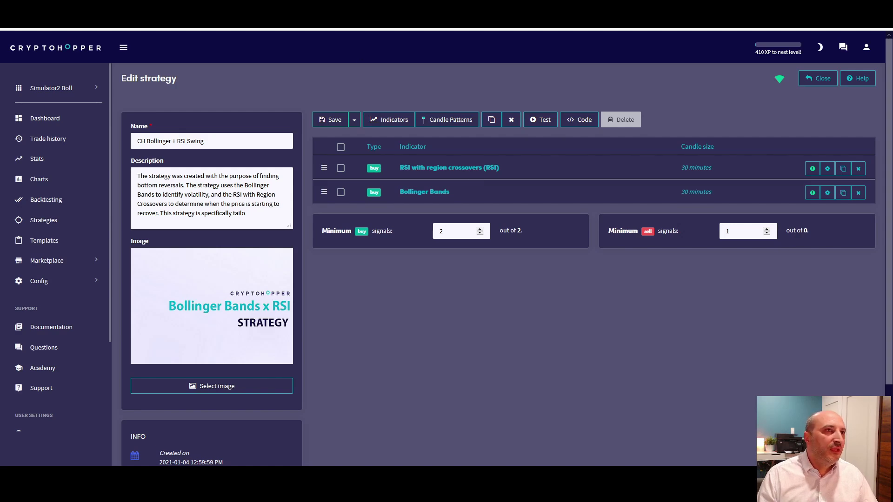
pyautogui.hotkey('alt', 'Tab')
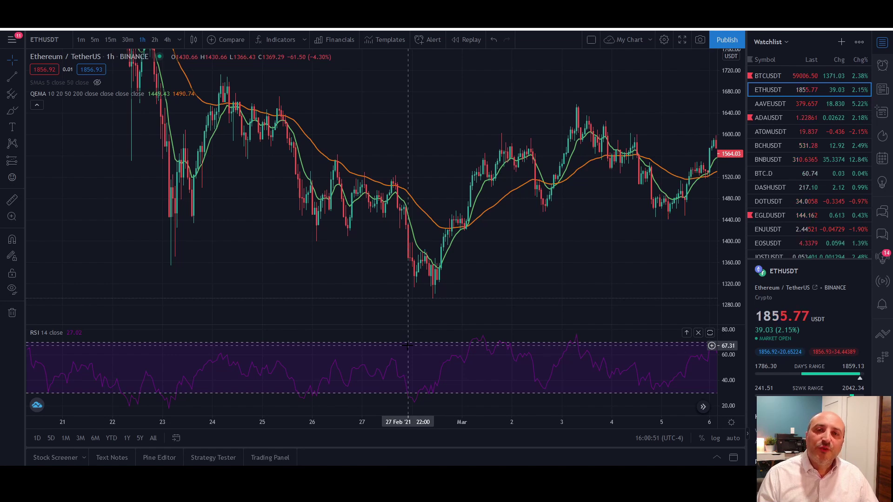
# - Pan the ETHUSDT hourly chart back to view earlier candles
pyautogui.moveTo(325, 267); pyautogui.dragTo(295, 227)
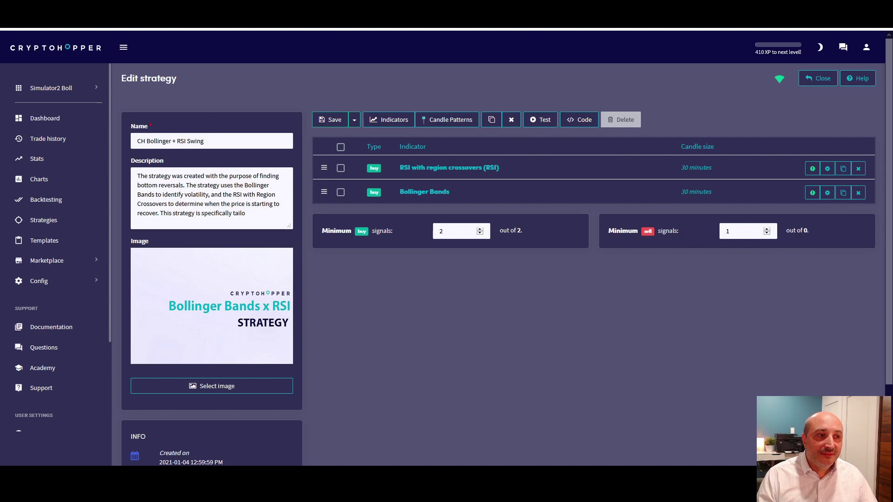
pyautogui.click(393, 122)
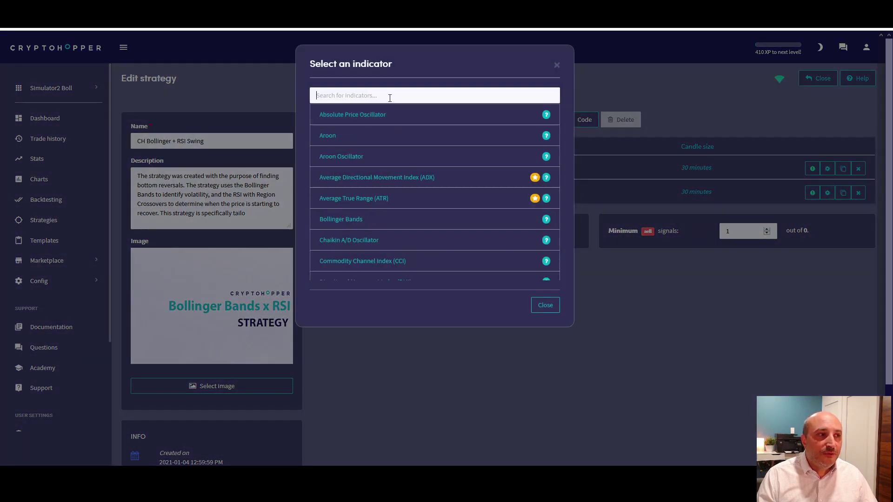
pyautogui.write('rsi')
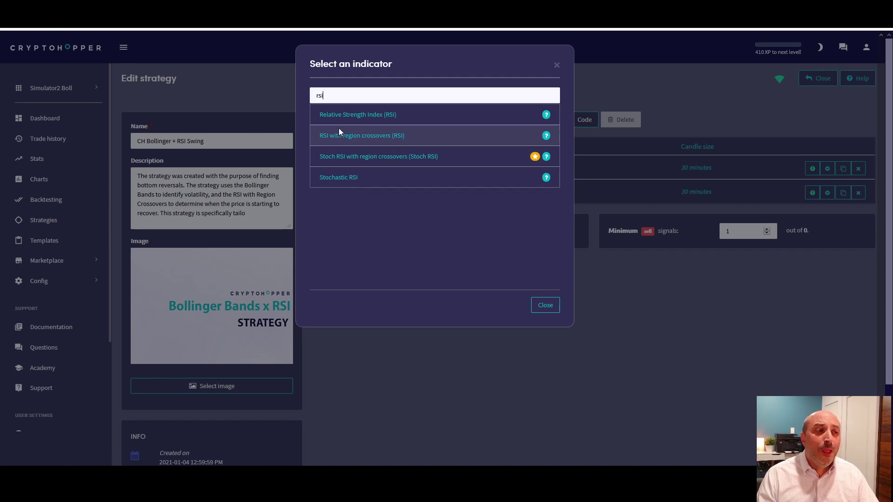
pyautogui.click(557, 64)
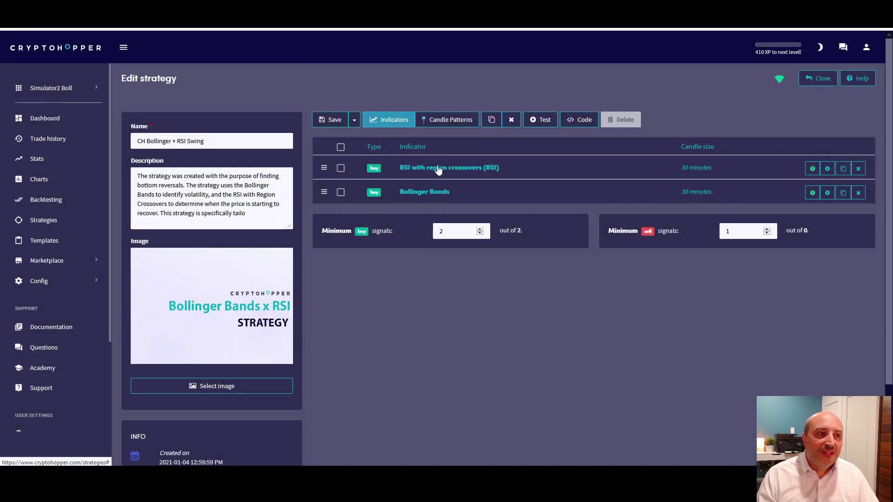
pyautogui.click(438, 169)
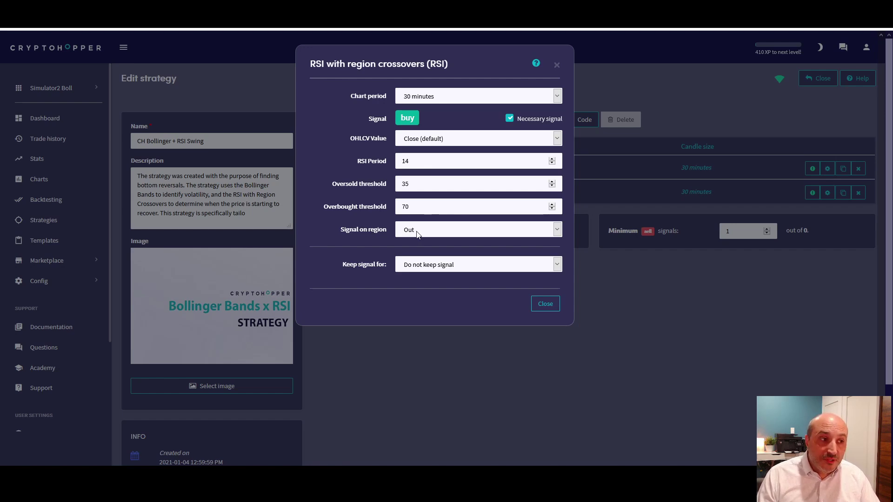
pyautogui.click(556, 64)
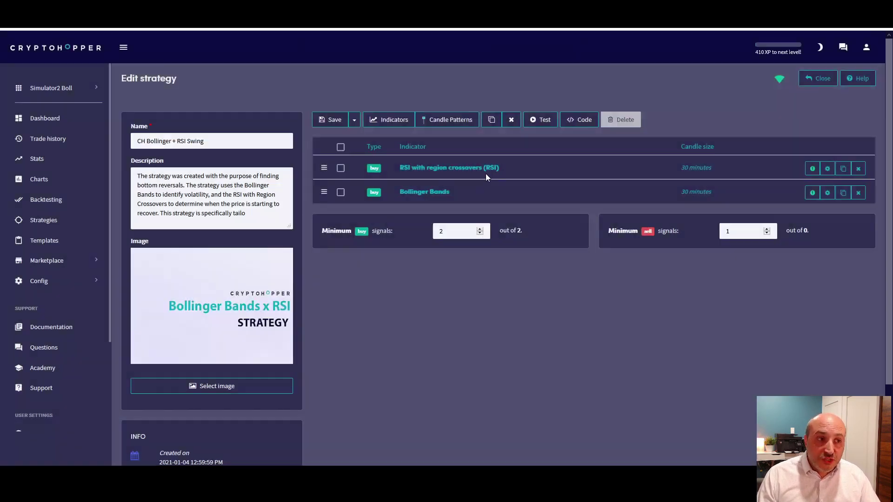
pyautogui.click(386, 119)
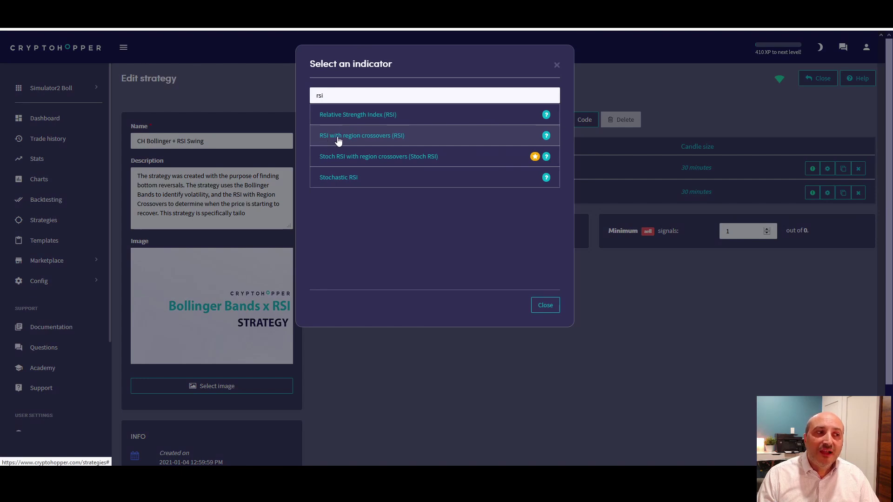
pyautogui.click(382, 135)
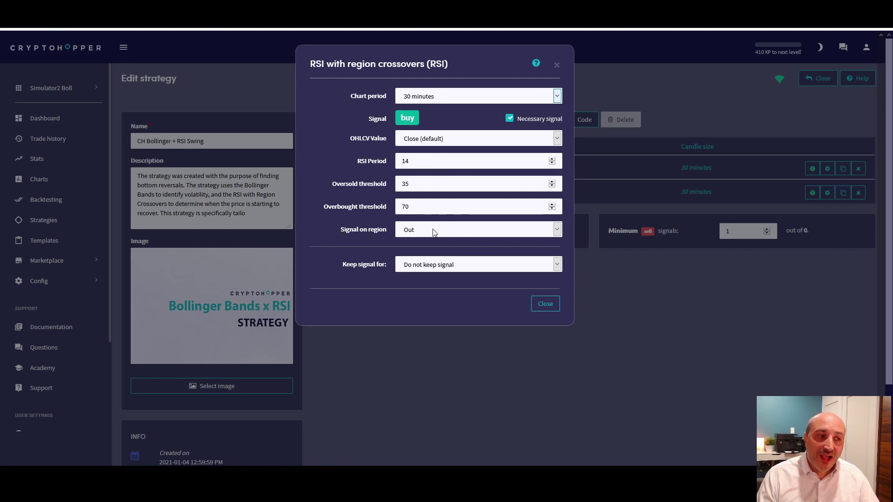
pyautogui.click(541, 305)
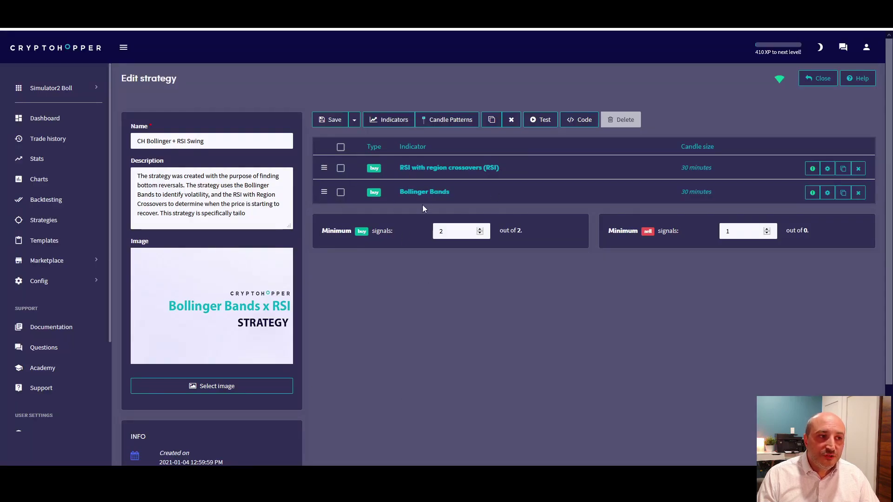
pyautogui.click(419, 191)
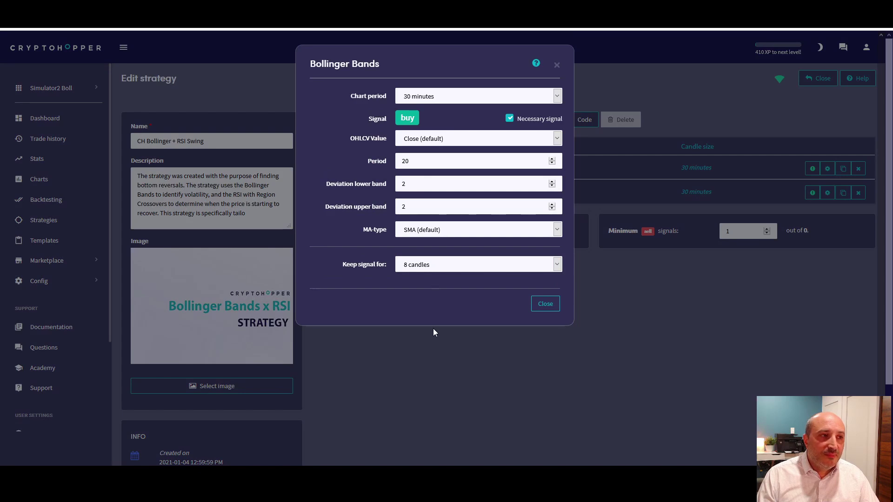
pyautogui.click(535, 305)
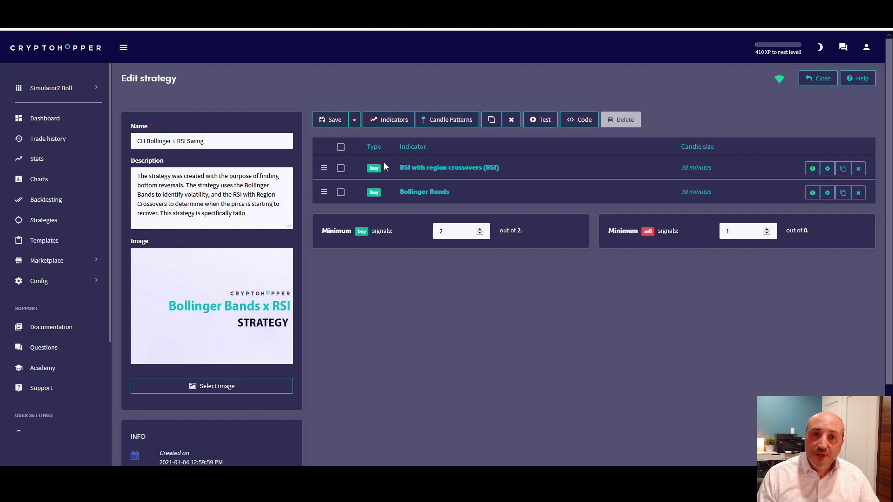
# - Open the hopper's Config and review the Buy, Strategy and Trailing stop-buy settings
pyautogui.click(39, 281)
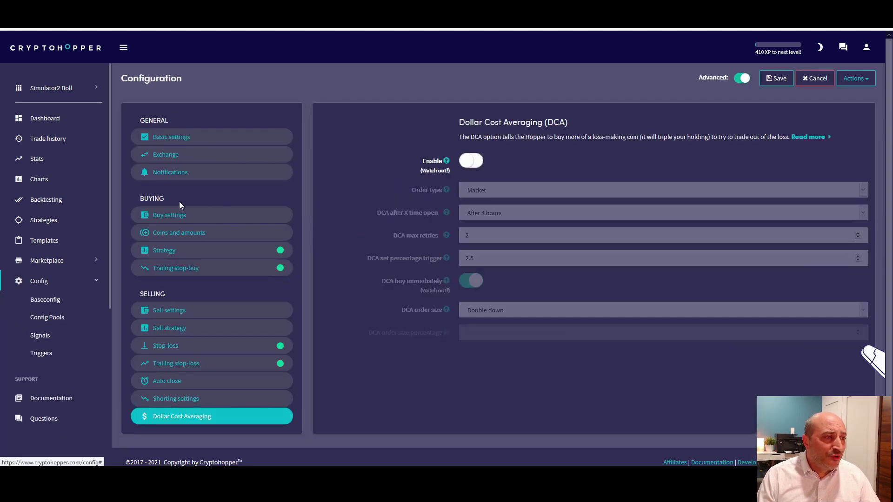
pyautogui.click(171, 215)
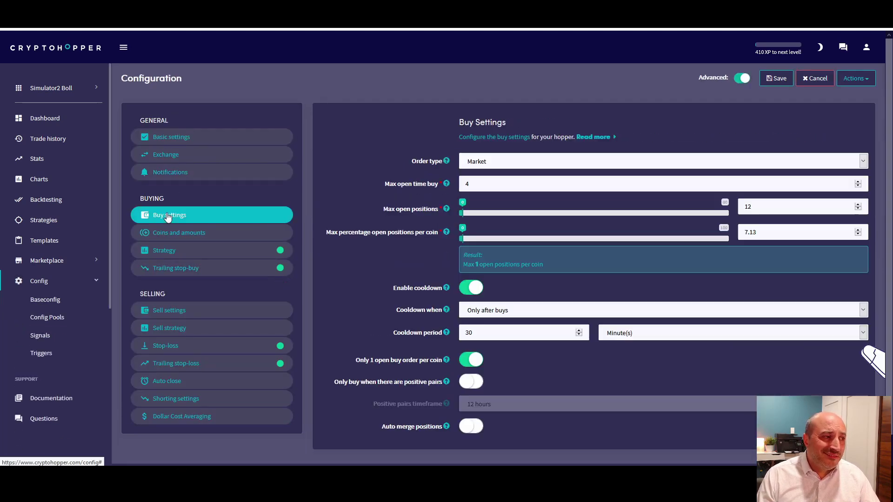
pyautogui.click(163, 250)
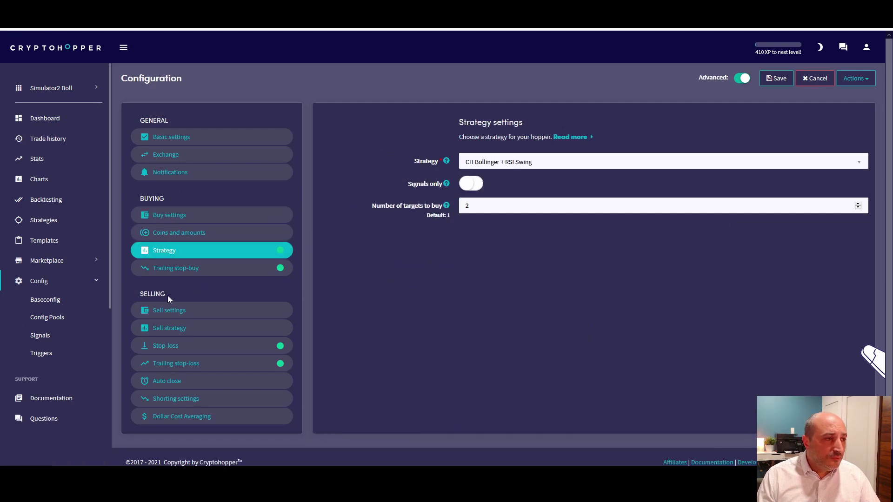
pyautogui.click(170, 274)
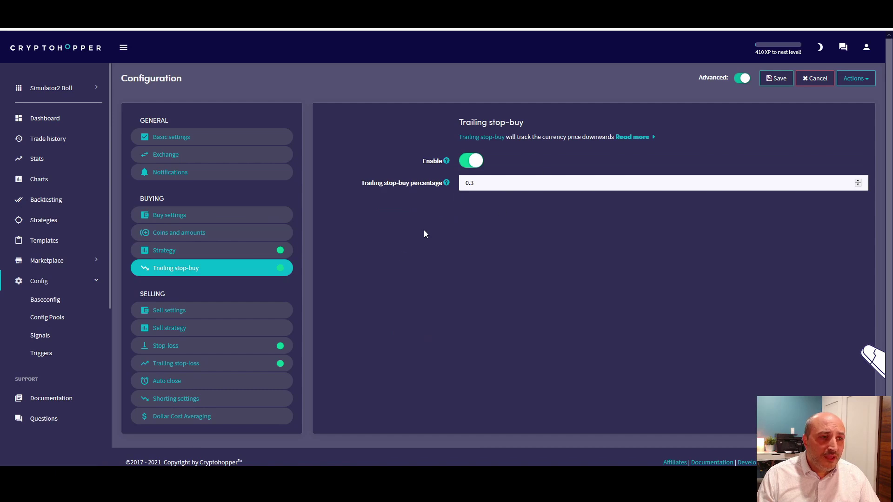
# - Review the Sell settings, sell strategy, Stop-loss and Trailing stop-loss sections
pyautogui.click(182, 314)
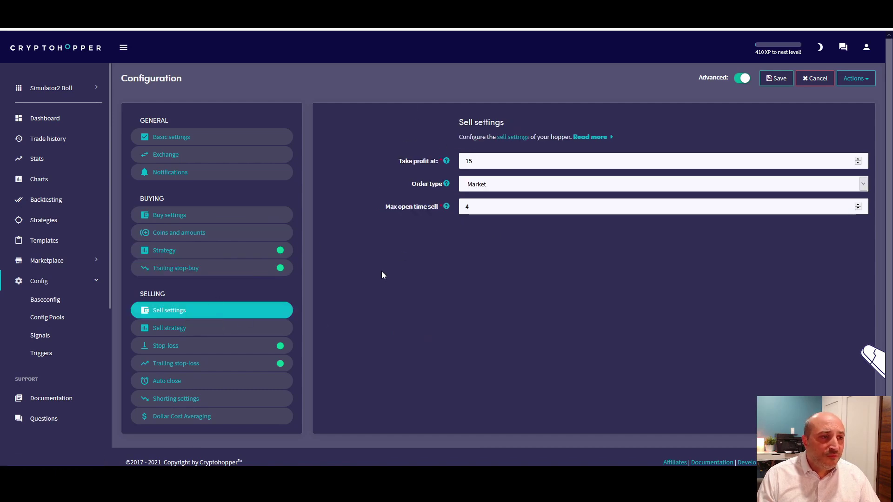
pyautogui.click(188, 330)
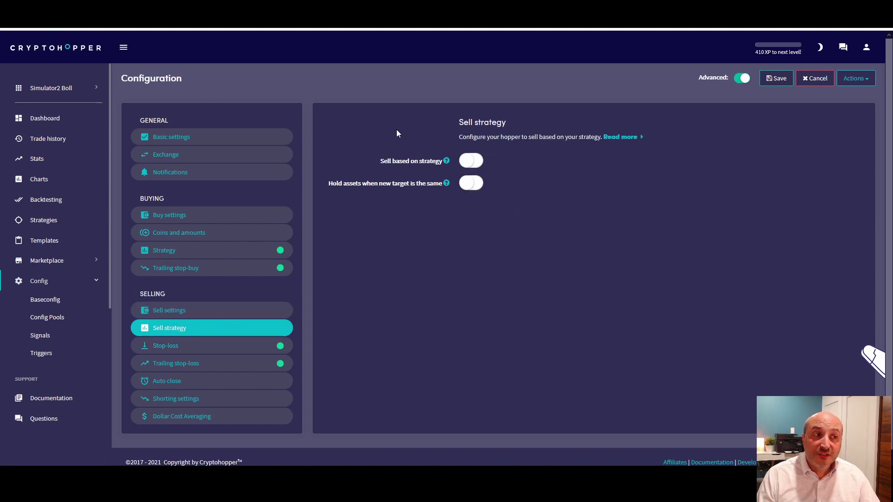
pyautogui.click(169, 345)
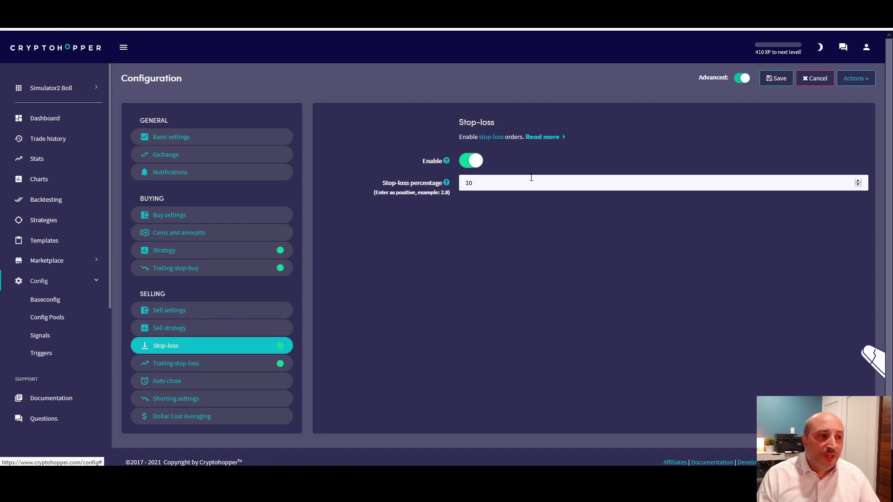
pyautogui.click(176, 364)
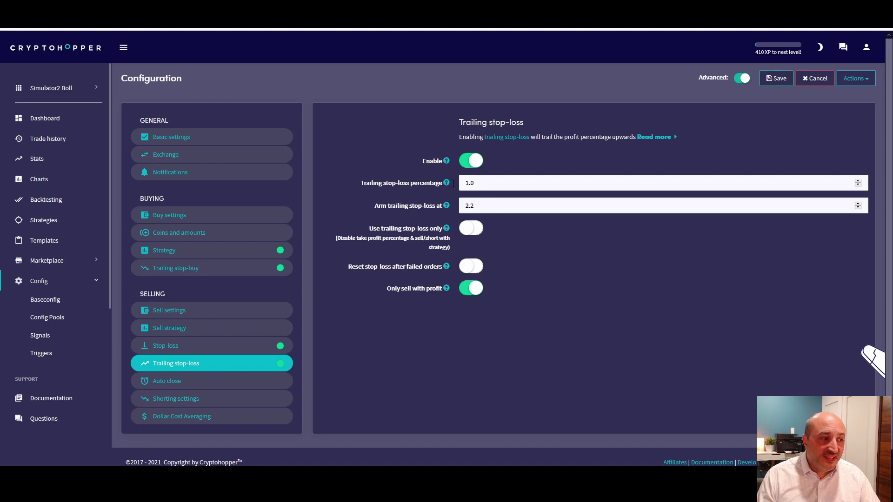
# - Check Auto close, Shorting and DCA settings, revisit trailing stop-loss, then return to Dashboard
pyautogui.click(229, 380)
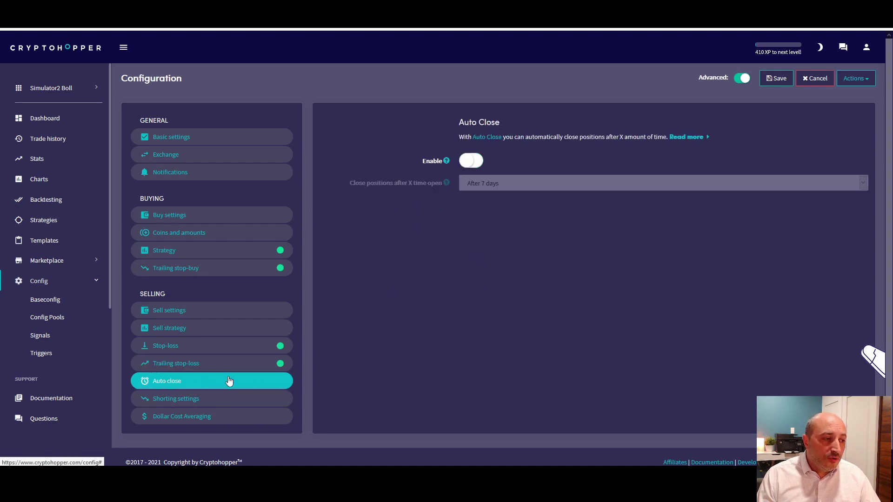
pyautogui.click(197, 402)
pyautogui.click(186, 421)
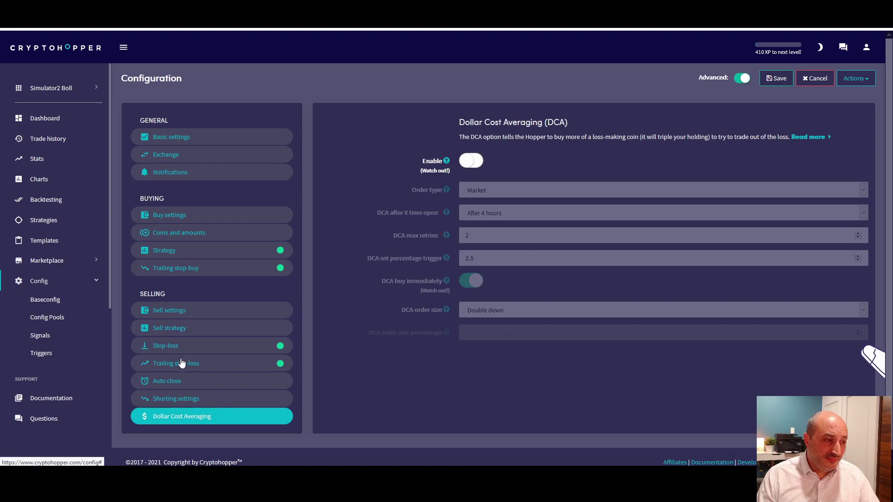
pyautogui.click(252, 367)
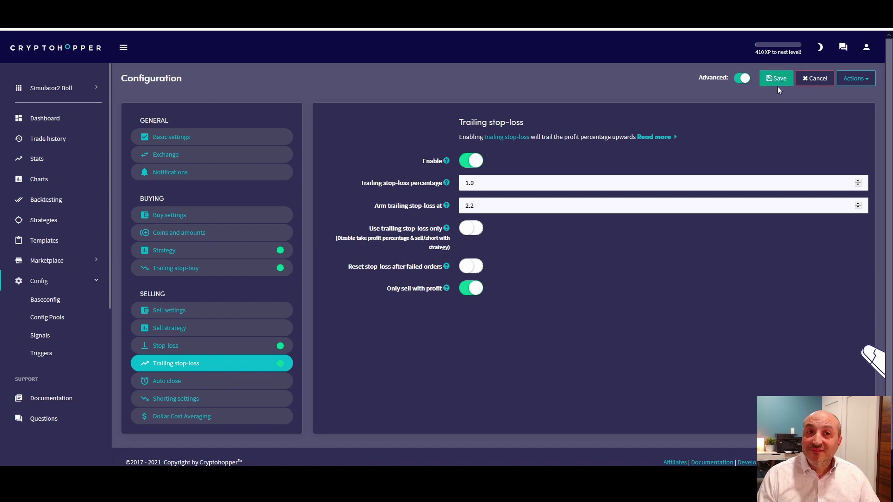
pyautogui.click(46, 118)
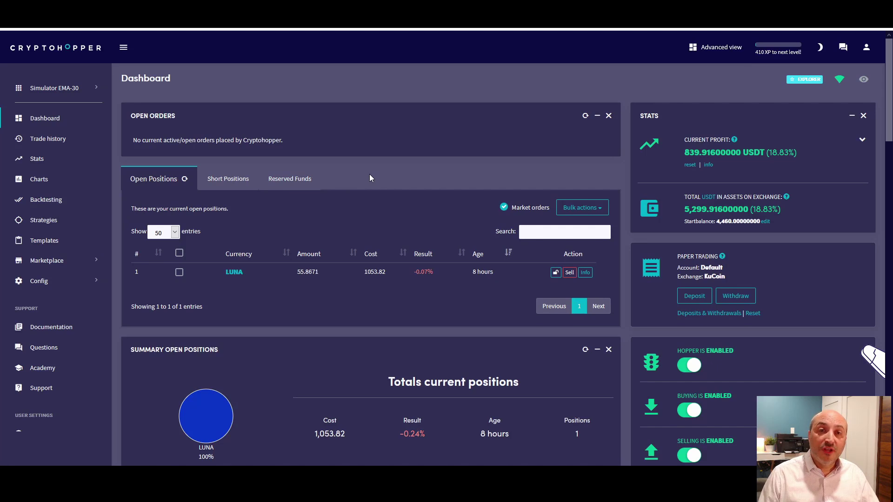
pyautogui.click(36, 201)
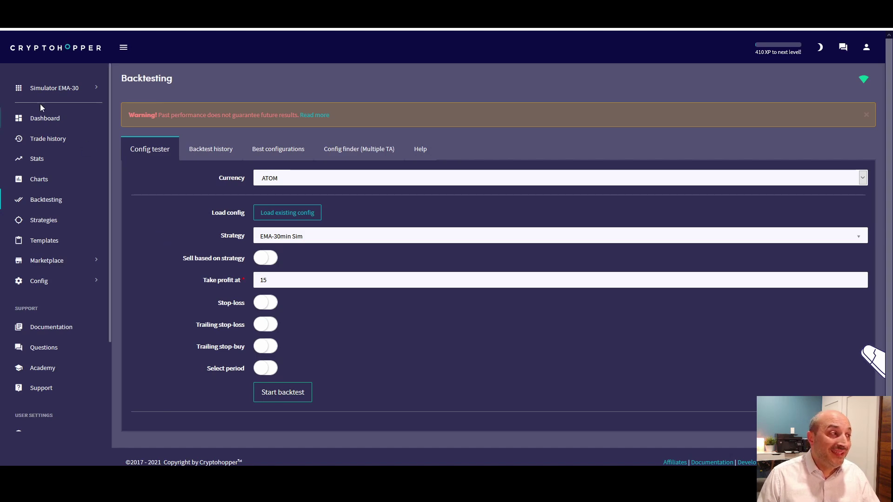
pyautogui.click(42, 119)
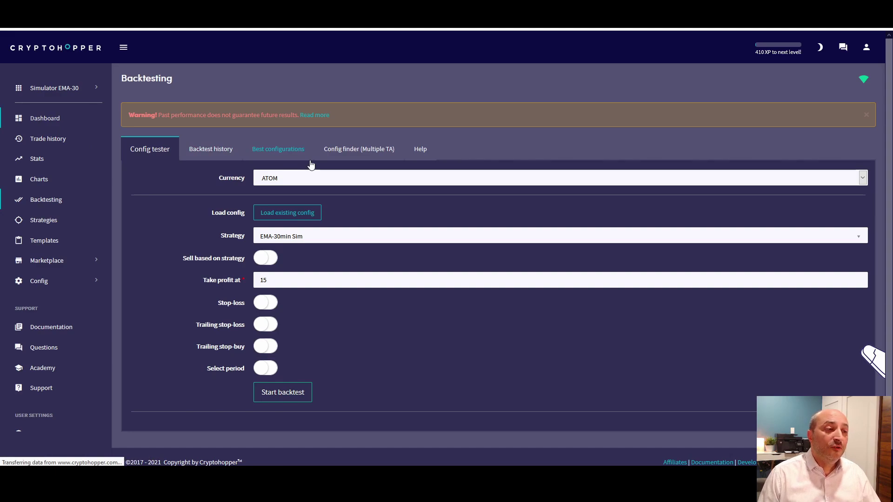